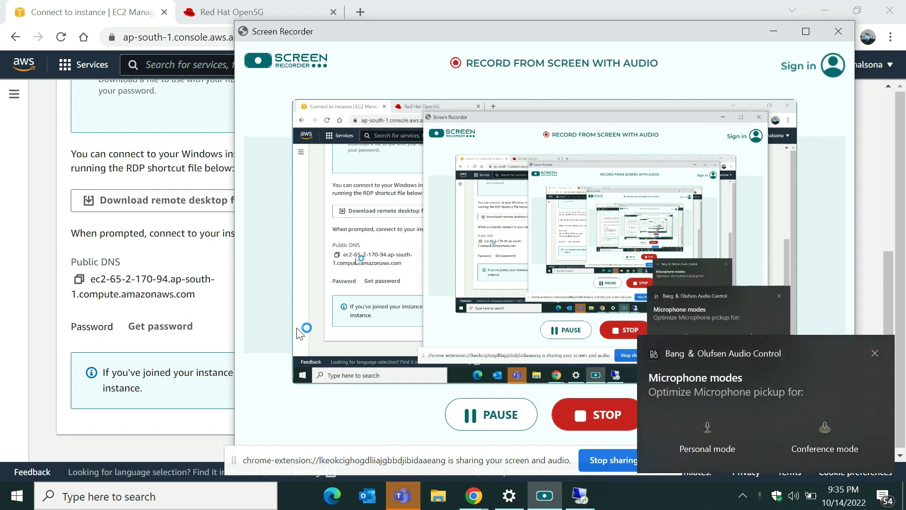
# Step: Switch the recorder's microphone to conference mode and bring the EC2 Connect to instance page forward
pyautogui.click(830, 425)
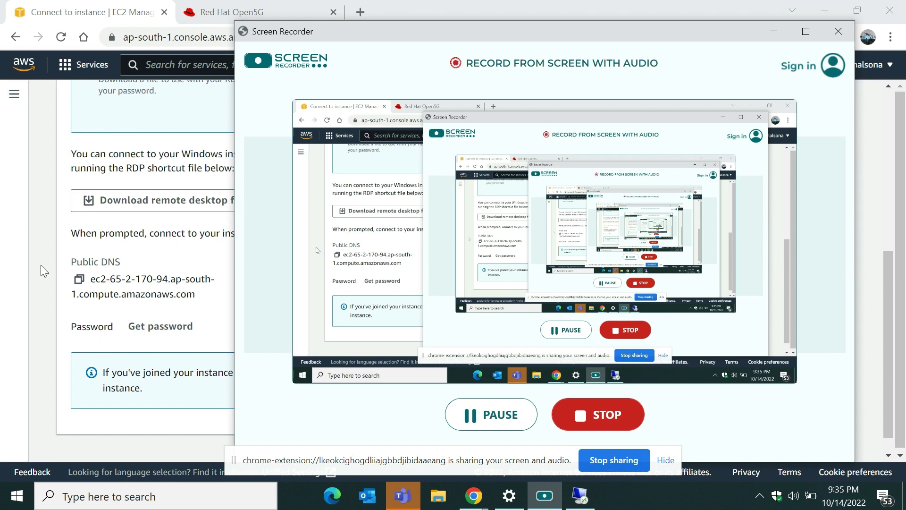
pyautogui.click(47, 171)
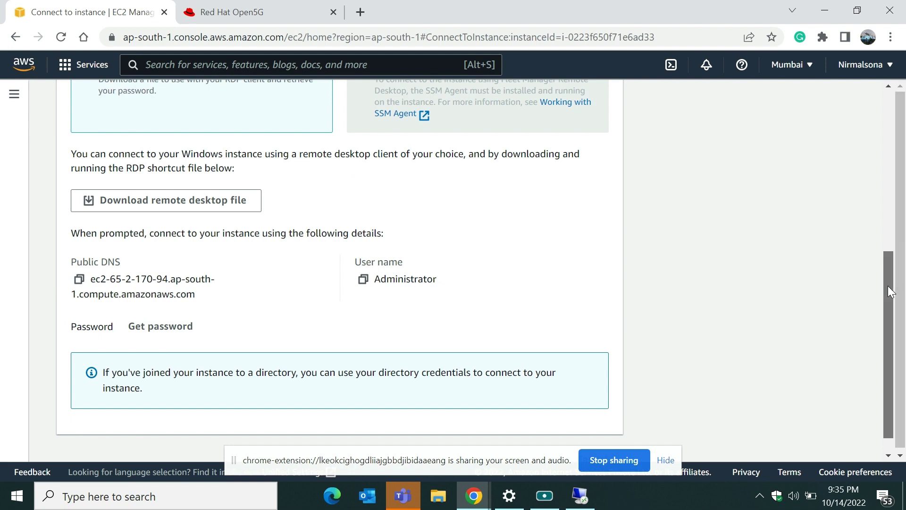
# Step: Go back from the Connect to instance page to the EC2 Instances list
pyautogui.moveTo(887, 285); pyautogui.dragTo(889, 106)
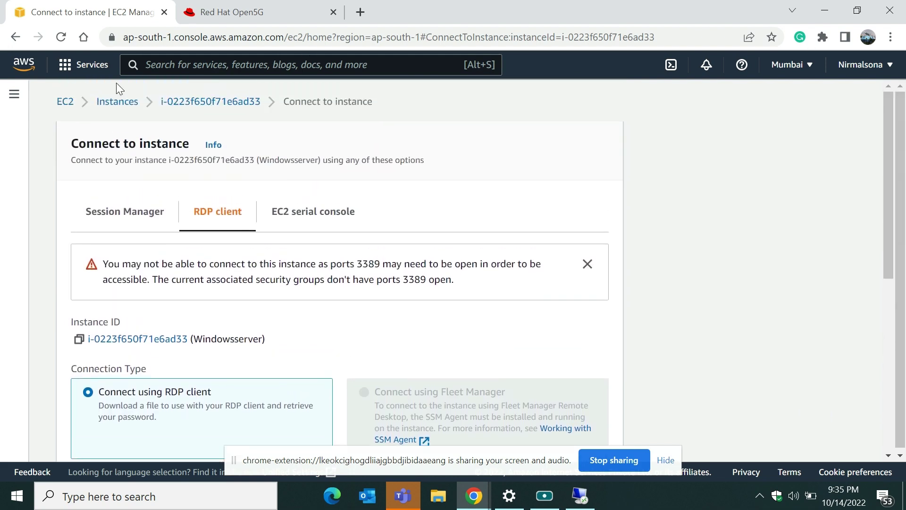
pyautogui.click(116, 104)
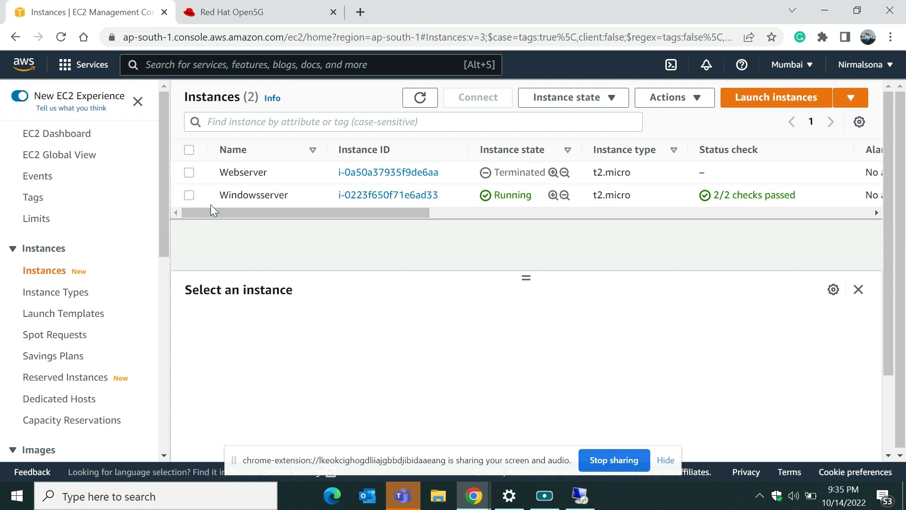
# Step: Terminate the Windowsserver instance and dismiss the Remote Desktop ended-session error
pyautogui.click(189, 195)
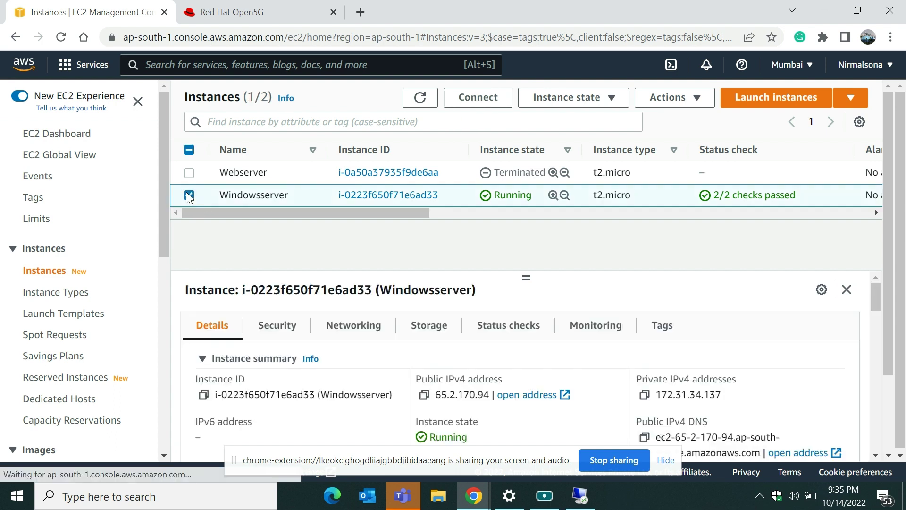
pyautogui.click(564, 103)
pyautogui.click(556, 207)
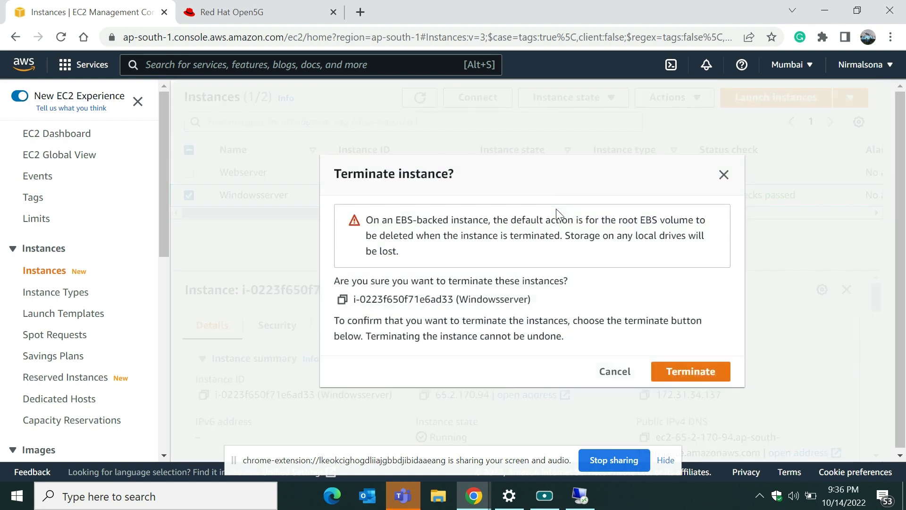
pyautogui.click(691, 371)
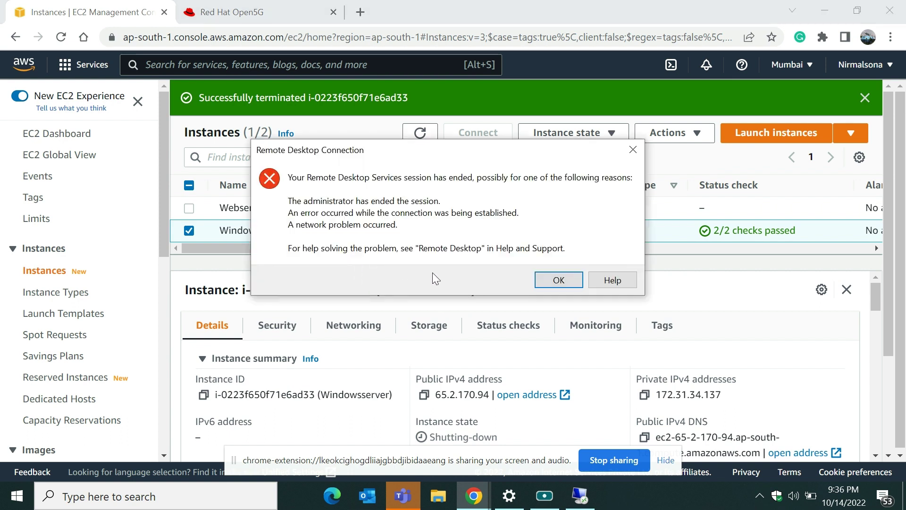
pyautogui.click(554, 284)
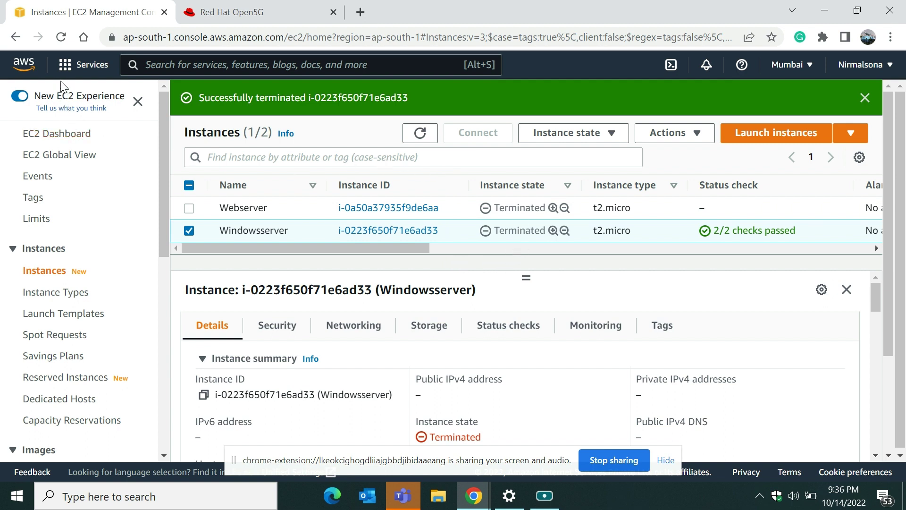
pyautogui.click(66, 65)
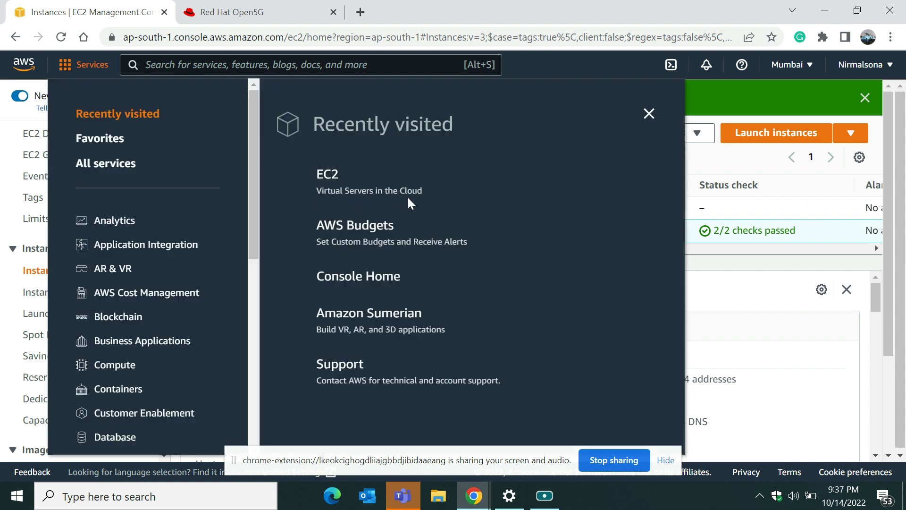
# Step: Check running instances from the EC2 dashboard, finding none, and begin launching a new instance
pyautogui.click(326, 178)
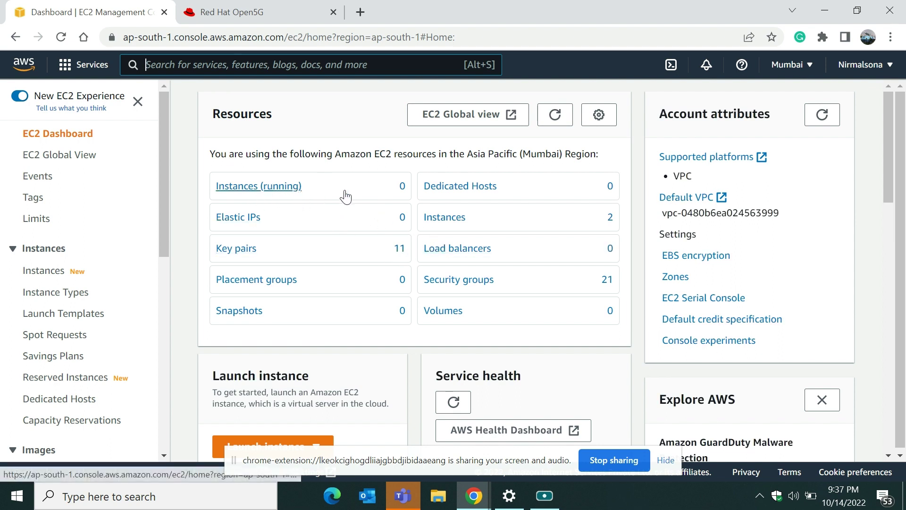
pyautogui.click(289, 186)
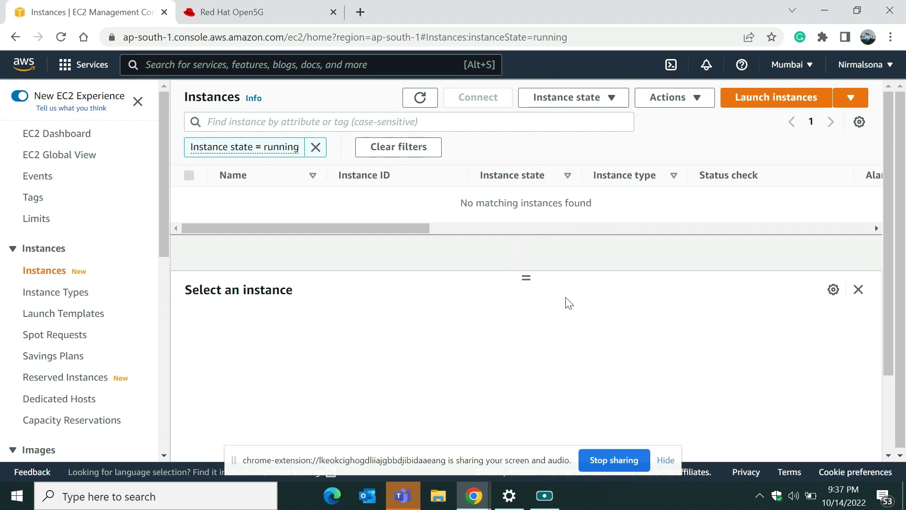
pyautogui.click(752, 101)
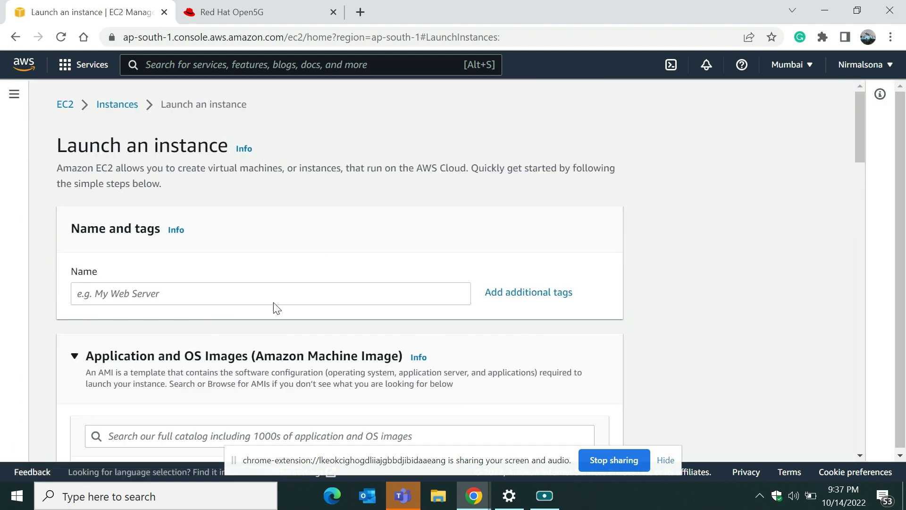
# Step: Enter 'Windowsserver' as the new instance's name
pyautogui.click(251, 296)
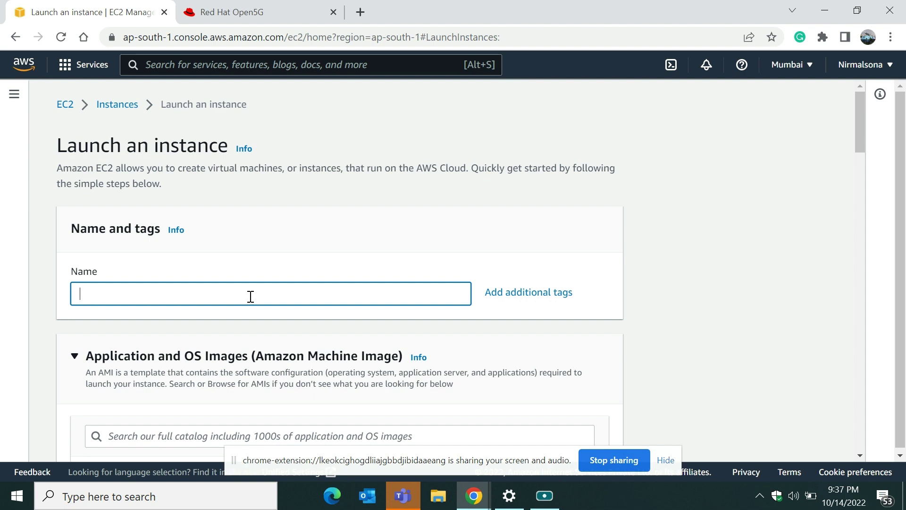
pyautogui.write('Windowsserver')
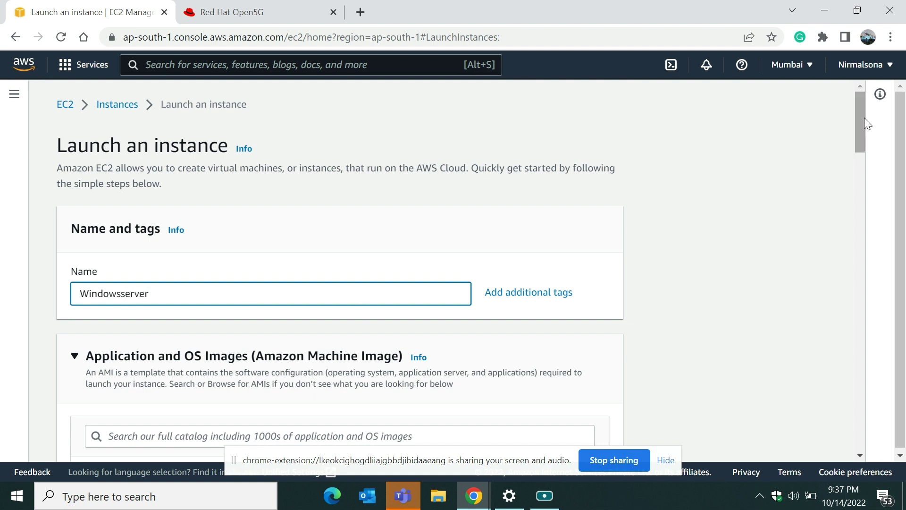
pyautogui.moveTo(863, 118); pyautogui.dragTo(864, 175)
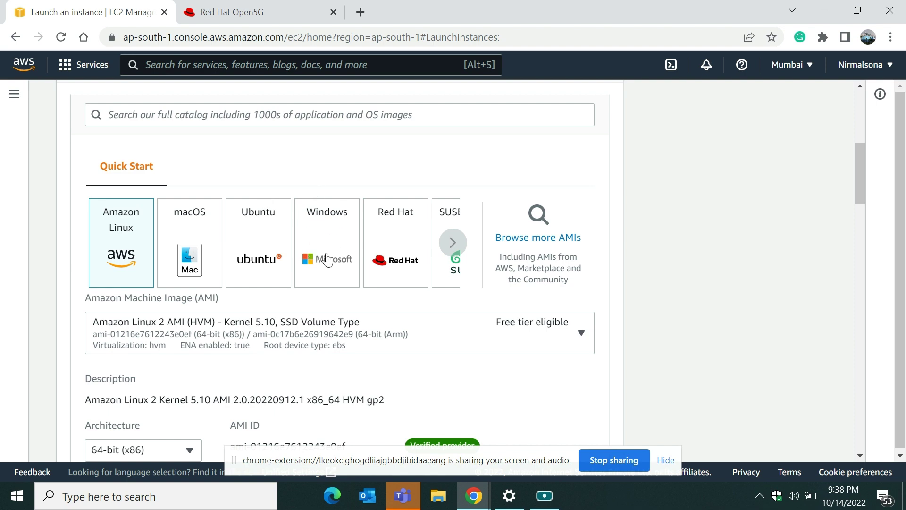
# Step: Pick Microsoft Windows Server 2022 Base (ami-00a2ea0777b445307) from the full AMI catalog
pyautogui.click(520, 245)
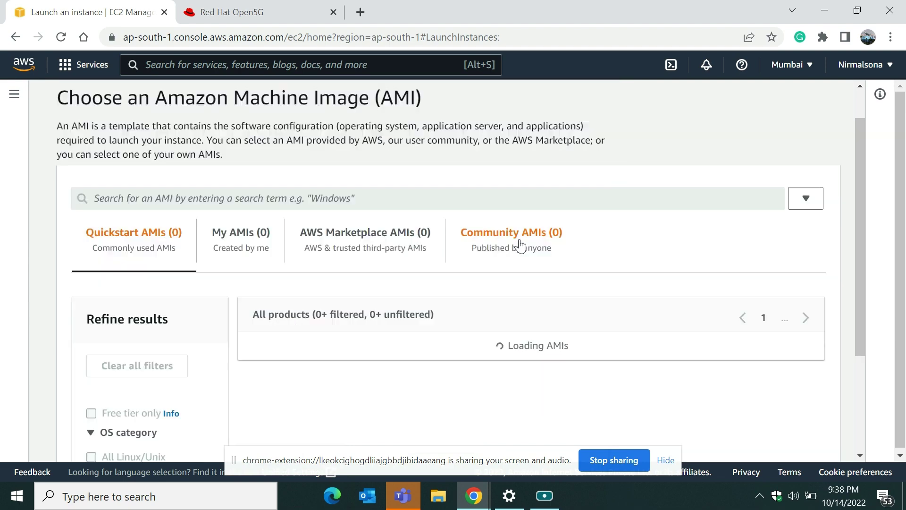
pyautogui.scroll(-2, 716, 202)
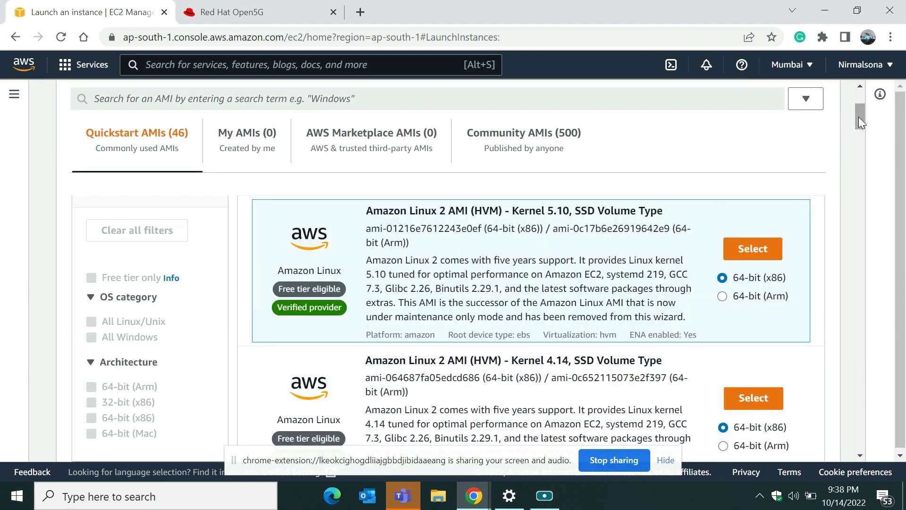
pyautogui.moveTo(858, 117); pyautogui.dragTo(859, 199)
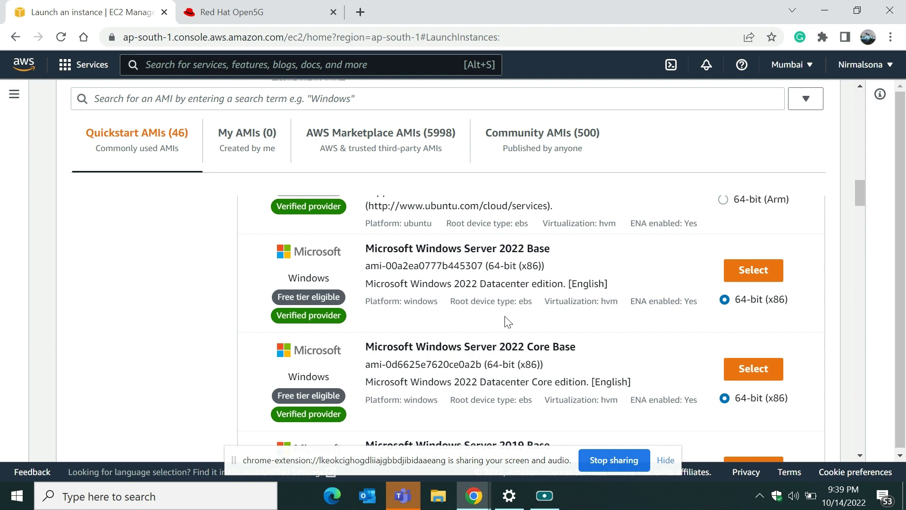
pyautogui.click(754, 271)
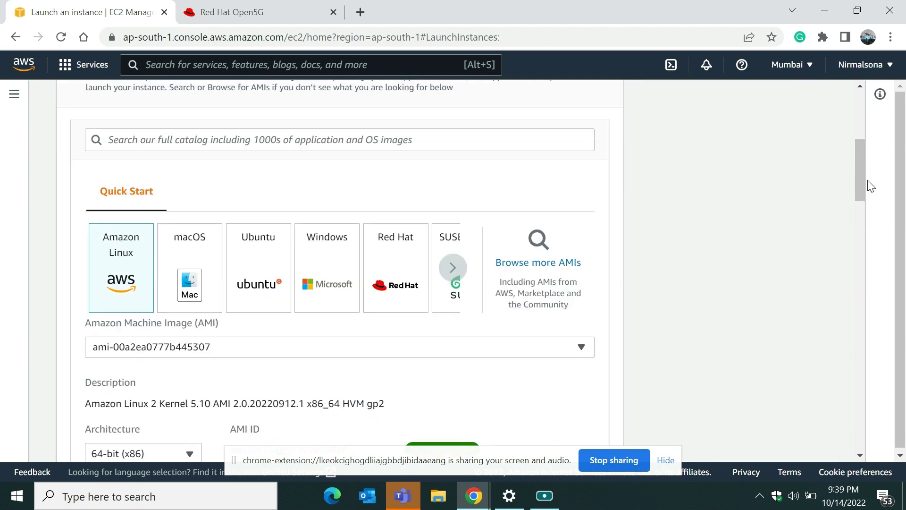
# Step: Keep the free-tier t2.micro instance type (1 vCPU, 1 GiB)
pyautogui.moveTo(861, 184); pyautogui.dragTo(856, 236)
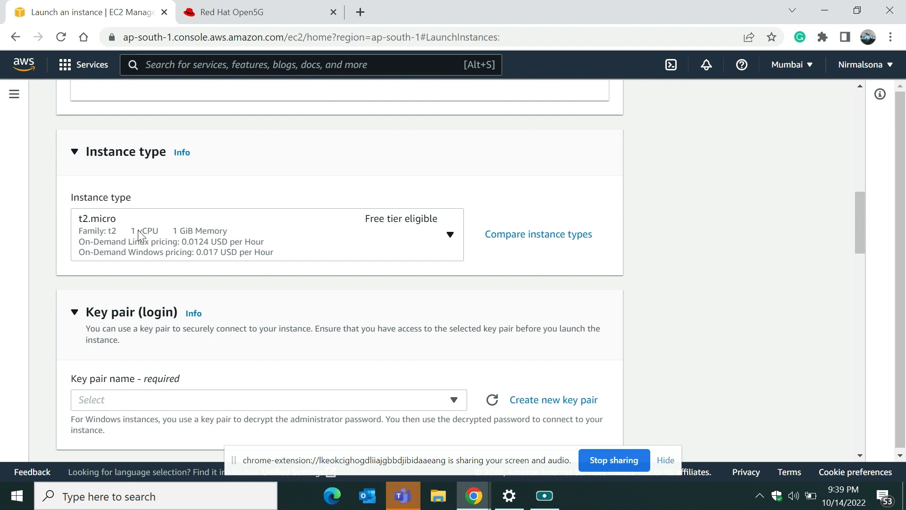
pyautogui.click(449, 236)
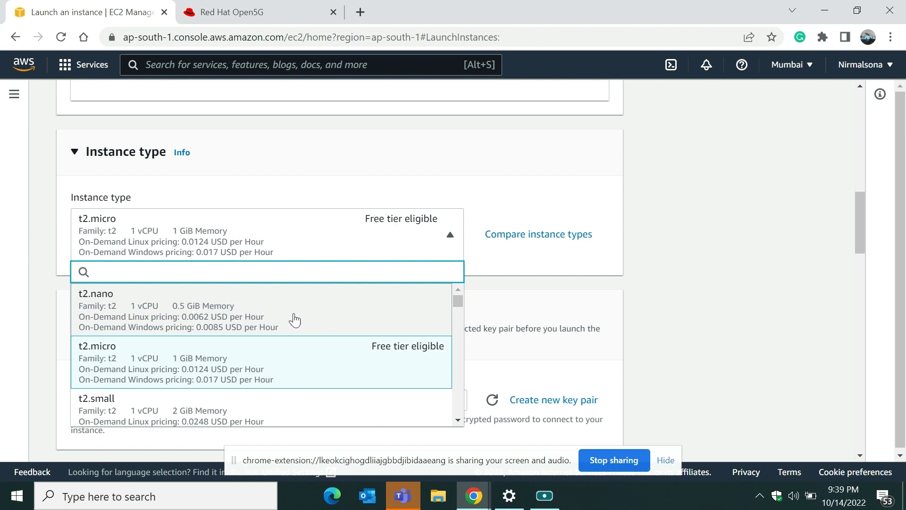
pyautogui.click(305, 364)
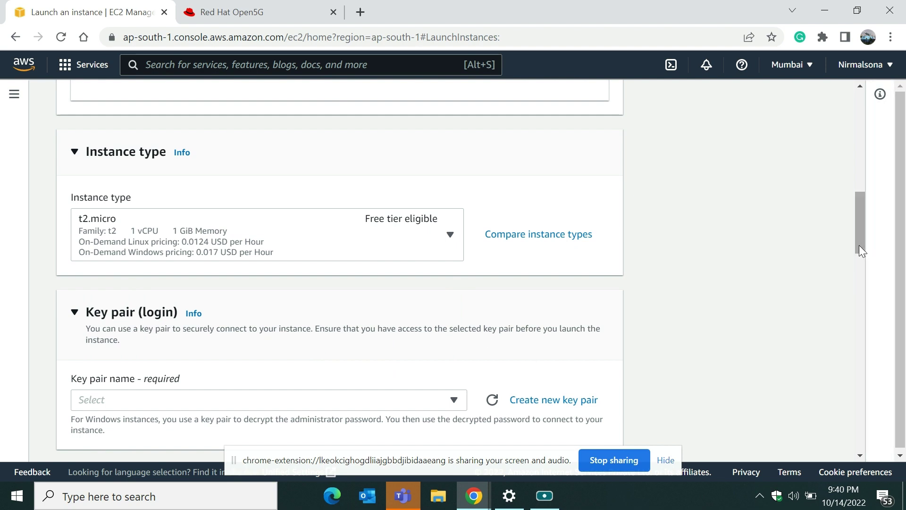
# Step: Show the list of existing key pairs for the instance
pyautogui.moveTo(859, 245); pyautogui.dragTo(857, 254)
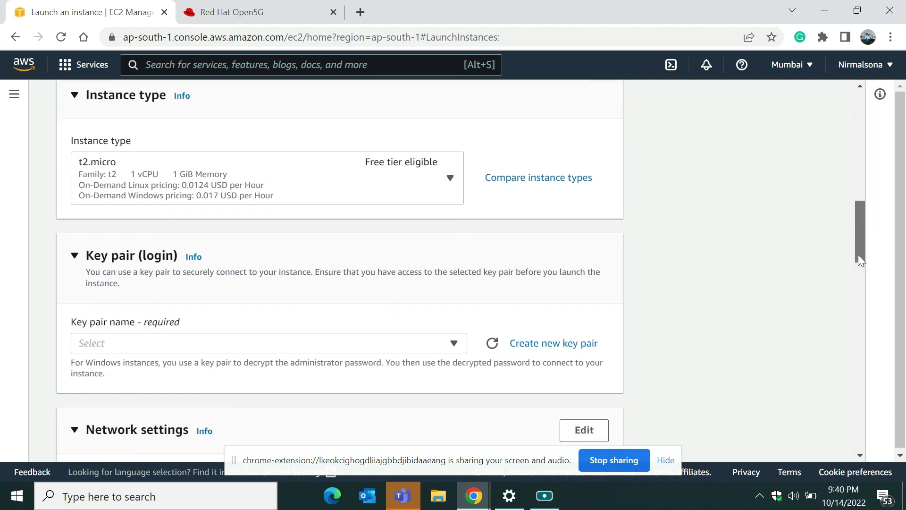
pyautogui.moveTo(858, 255); pyautogui.dragTo(857, 255)
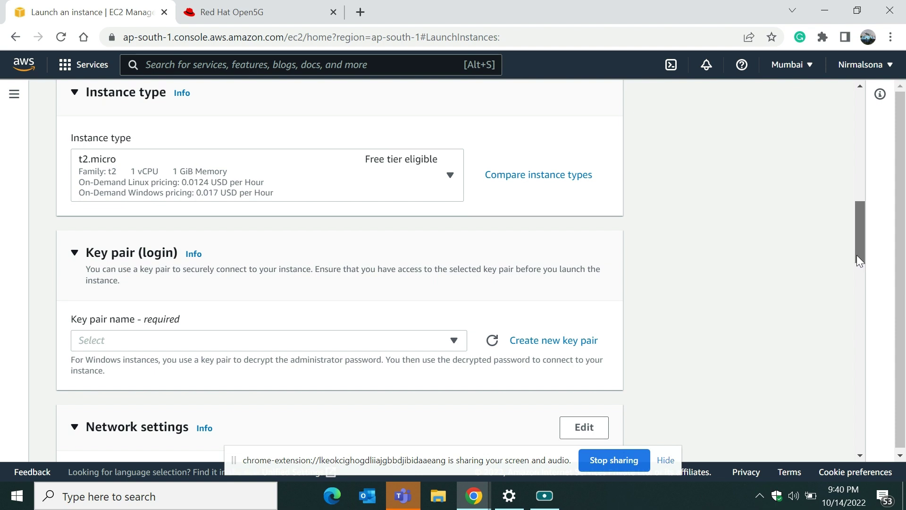
pyautogui.moveTo(857, 255); pyautogui.dragTo(855, 260)
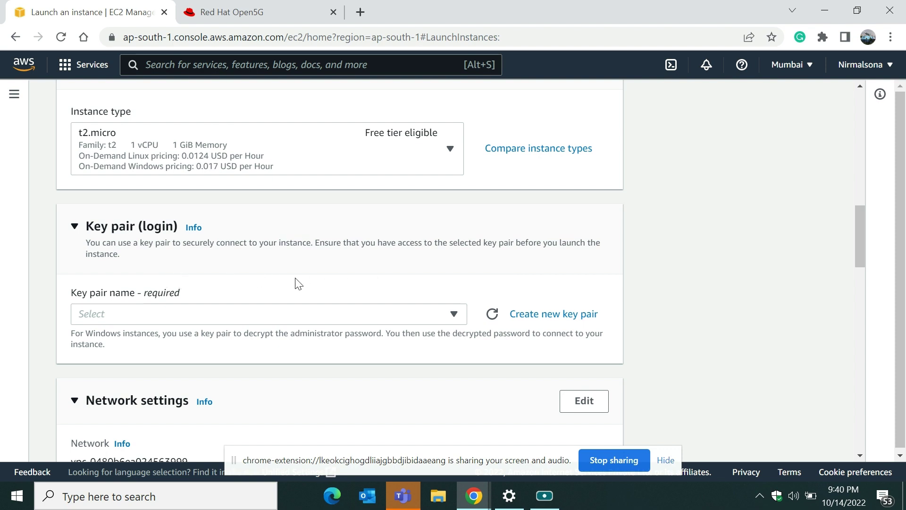
pyautogui.click(453, 315)
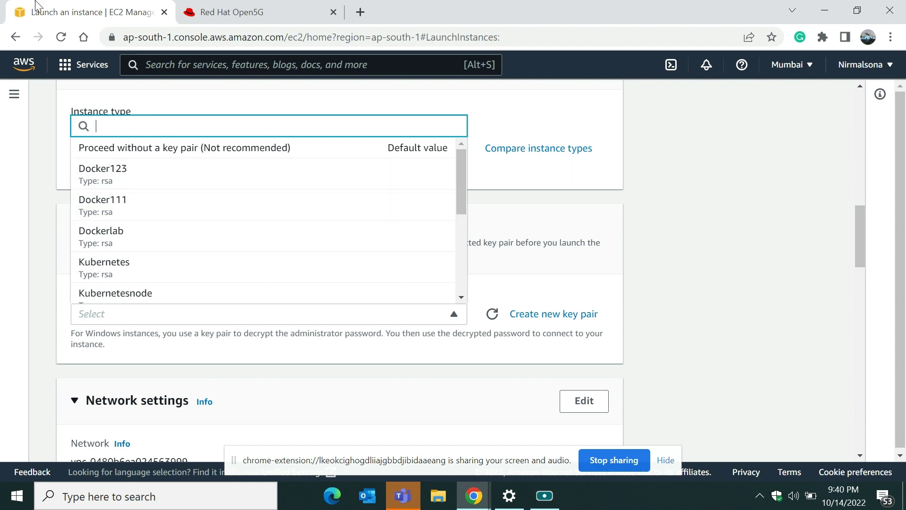
# Step: Close the key pair list without choosing one, collapse Network settings, and open Create key pair
pyautogui.click(348, 384)
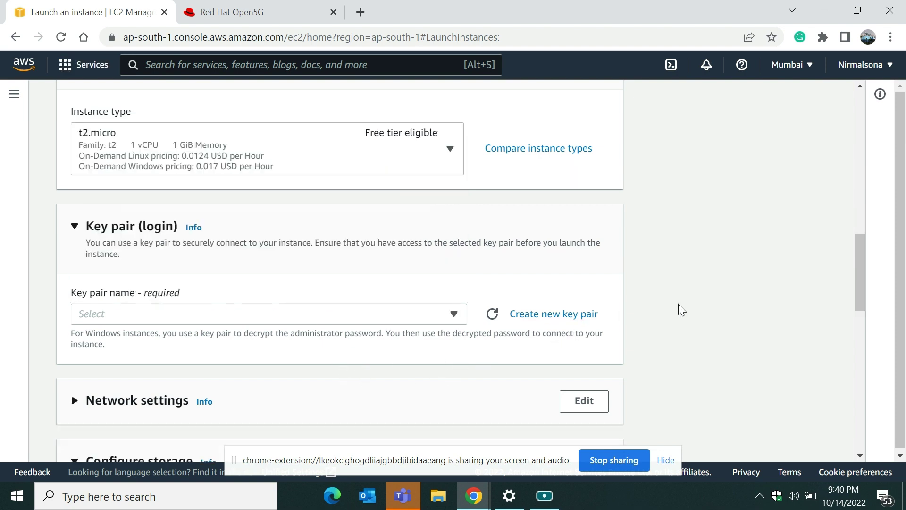
pyautogui.moveTo(860, 277); pyautogui.dragTo(854, 319)
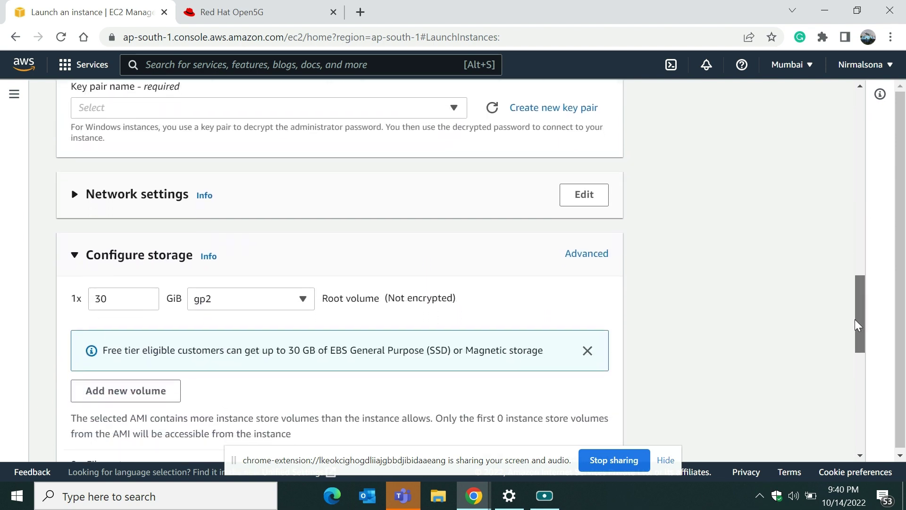
pyautogui.moveTo(854, 319); pyautogui.dragTo(853, 320)
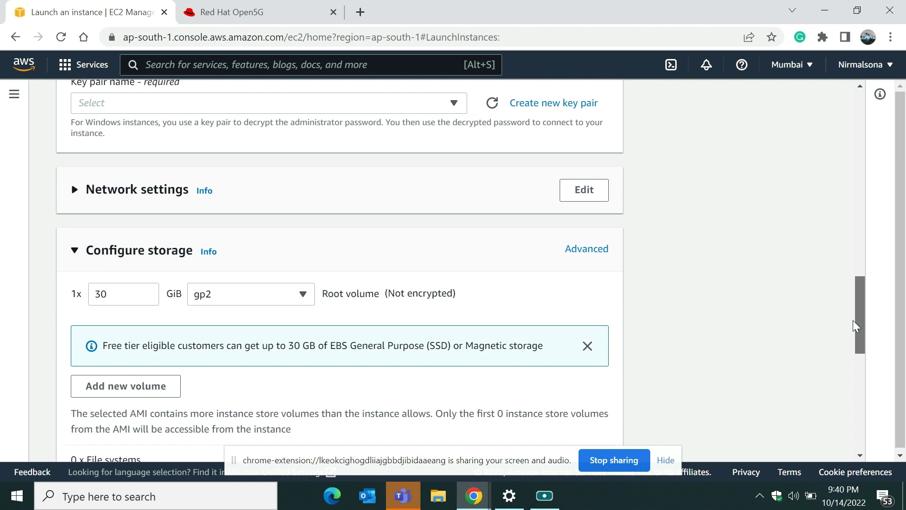
pyautogui.moveTo(853, 319); pyautogui.dragTo(836, 306)
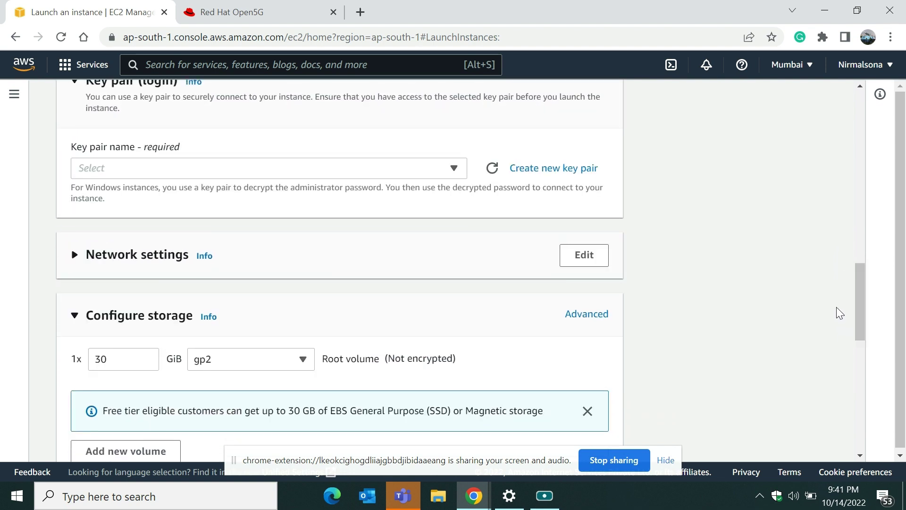
pyautogui.click(546, 175)
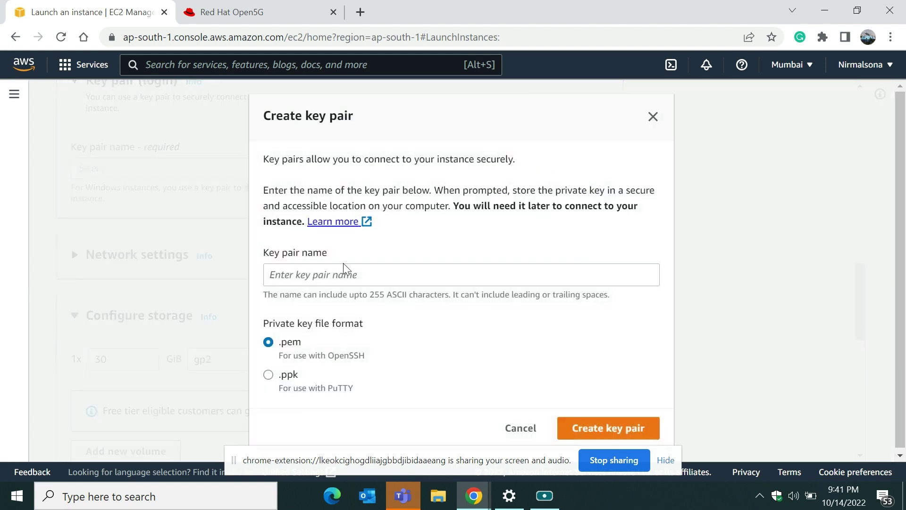
# Step: Create a .pem key pair named 'Windows' and use it for the new instance
pyautogui.click(343, 267)
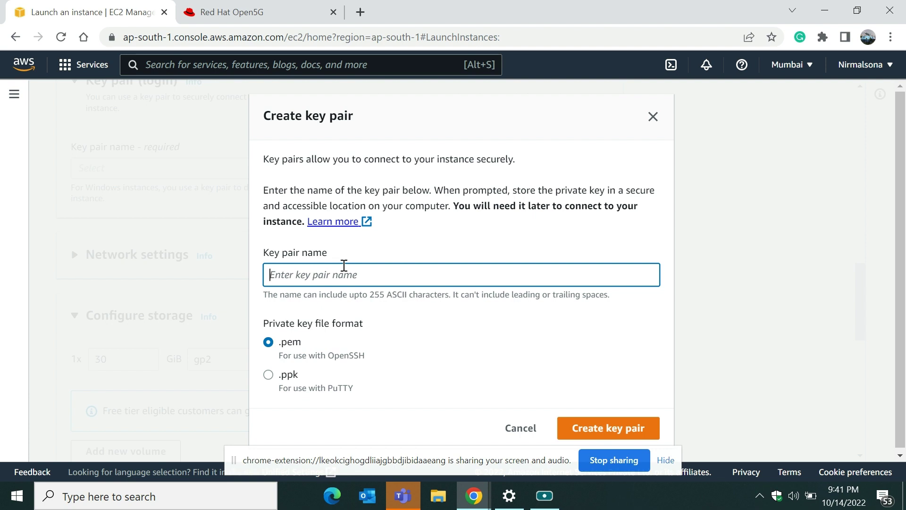
pyautogui.write('Wi')
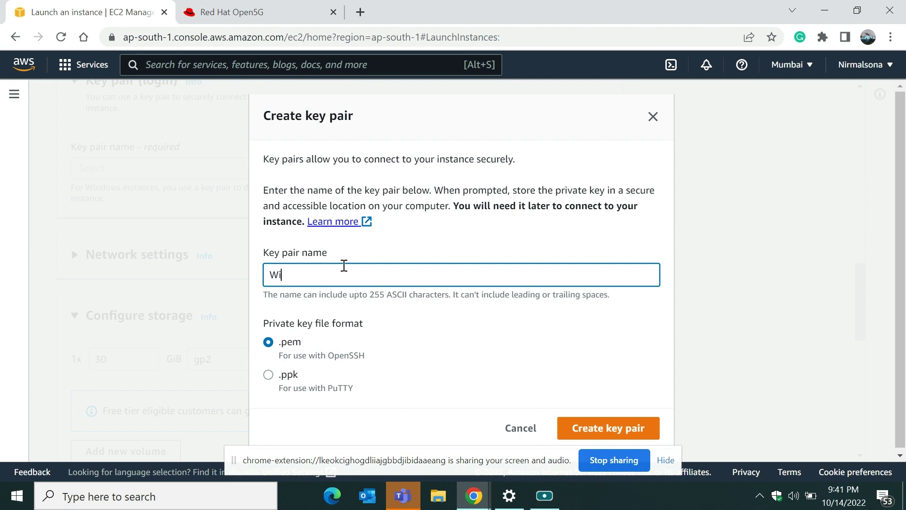
pyautogui.write('ndows1')
pyautogui.press('BackSpace')
pyautogui.click(602, 435)
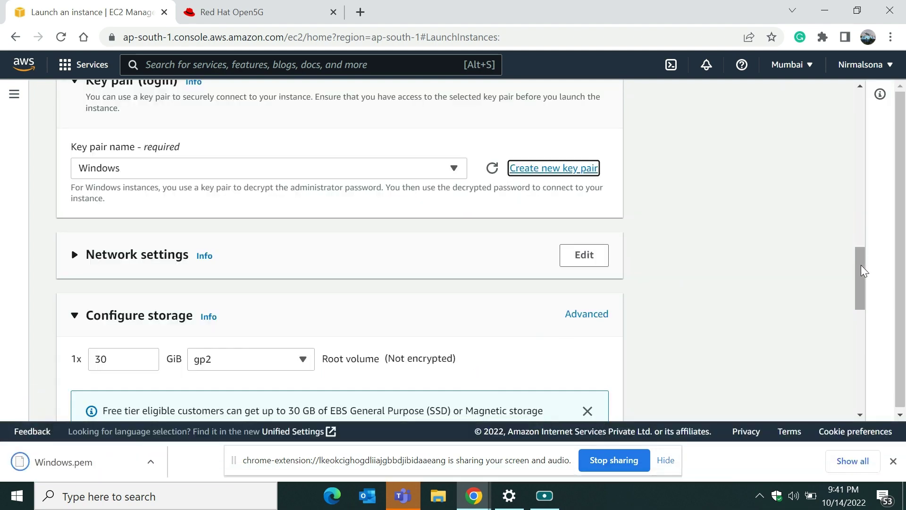
pyautogui.moveTo(861, 271); pyautogui.dragTo(859, 308)
# Step: Expand Network settings to review security group launch-wizard-21 allowing RDP from 0.0.0.0/0
pyautogui.moveTo(858, 303); pyautogui.dragTo(859, 279)
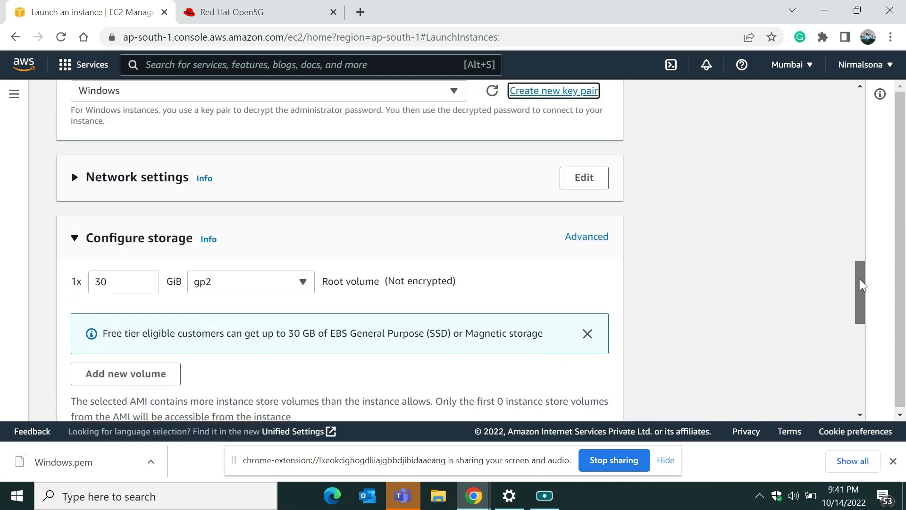
pyautogui.click(74, 180)
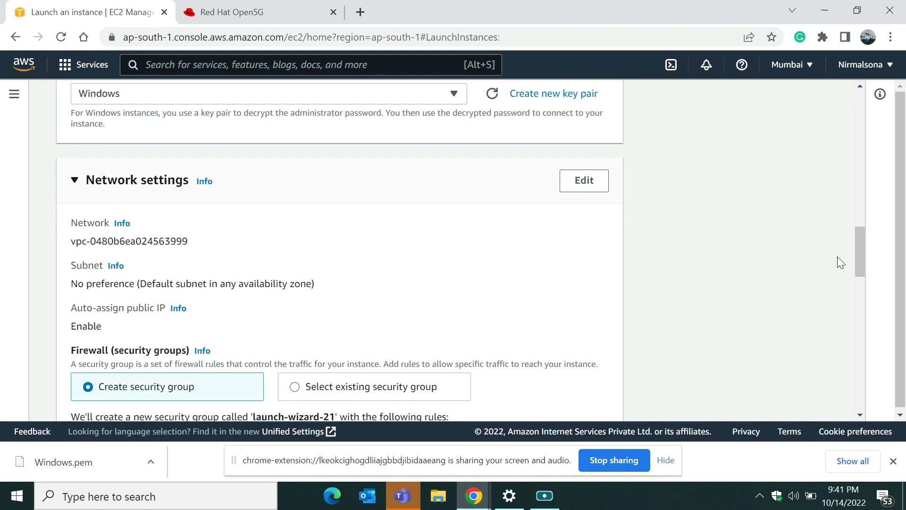
pyautogui.moveTo(856, 262); pyautogui.dragTo(857, 287)
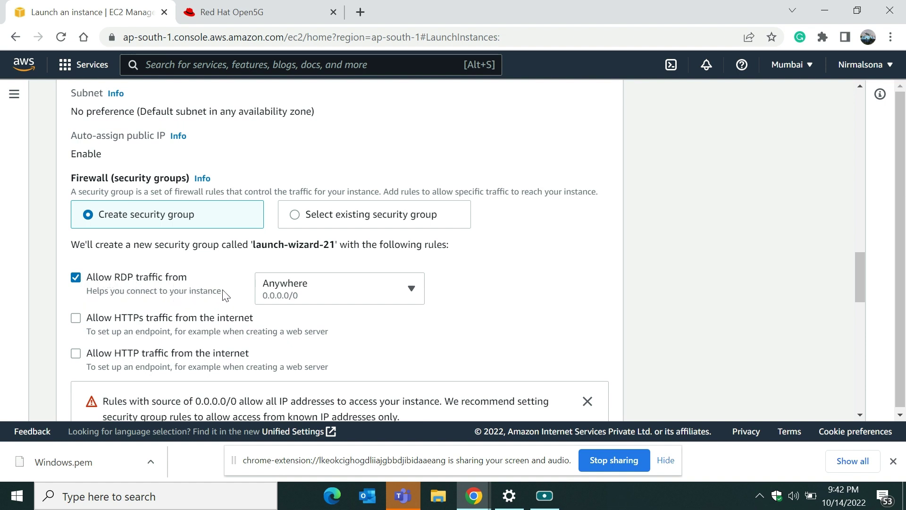
# Step: Keep RDP open from Anywhere and allow HTTPS and HTTP traffic from the internet
pyautogui.click(292, 293)
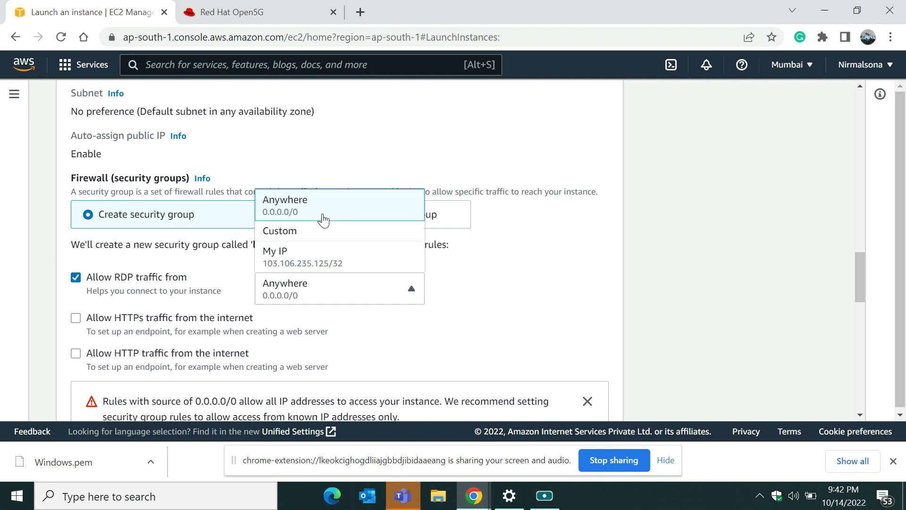
pyautogui.click(438, 335)
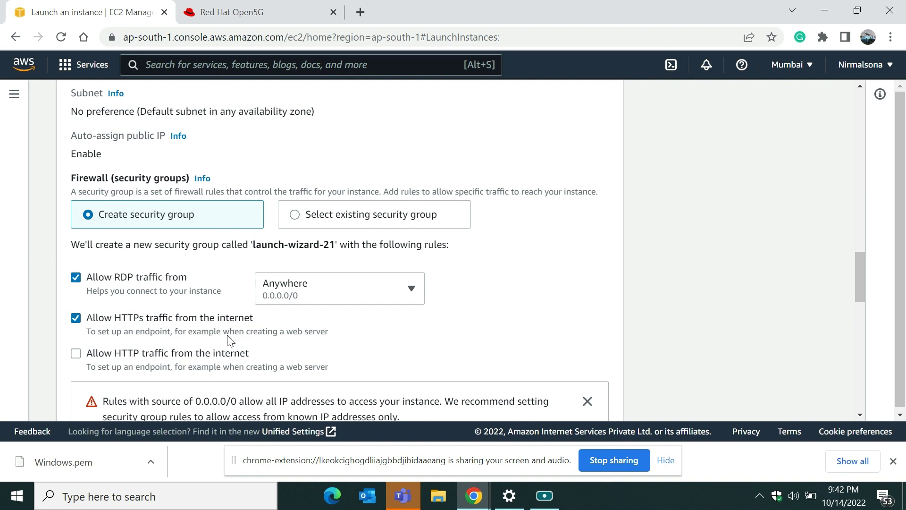
pyautogui.click(75, 356)
pyautogui.moveTo(857, 278); pyautogui.dragTo(857, 325)
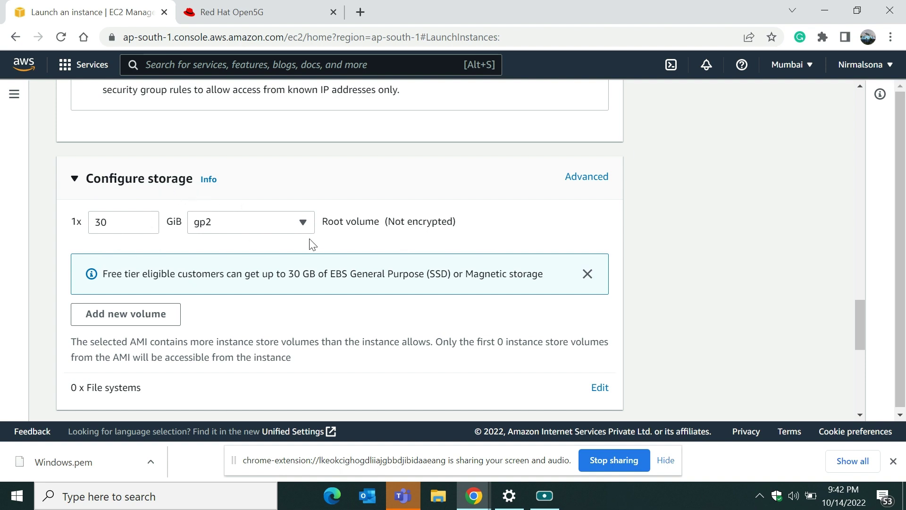
# Step: Show advanced storage for the /dev/sda1 root volume, keeping Delete on termination set to Yes
pyautogui.click(581, 179)
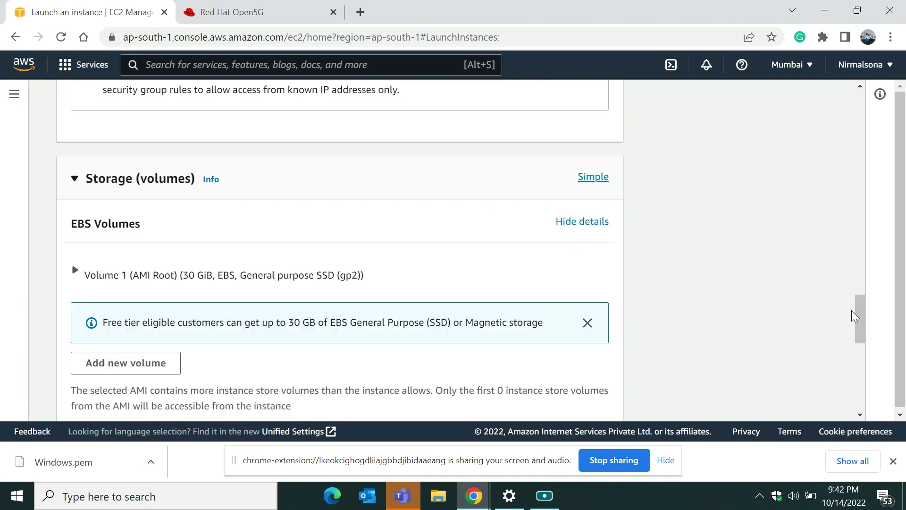
pyautogui.moveTo(857, 316); pyautogui.dragTo(858, 333)
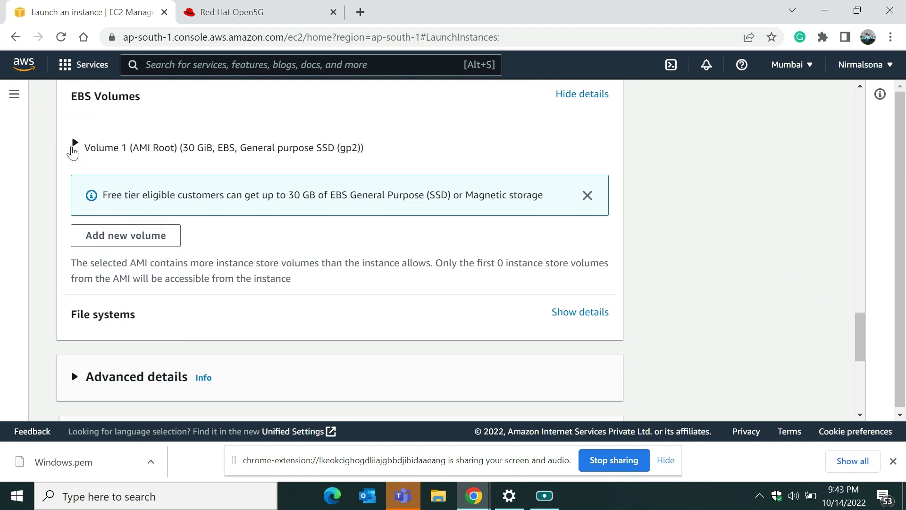
pyautogui.click(74, 143)
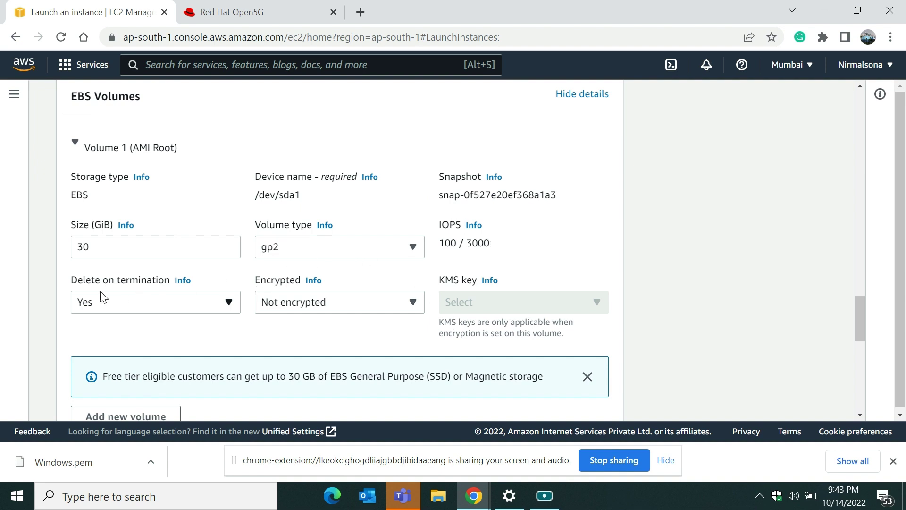
pyautogui.click(226, 306)
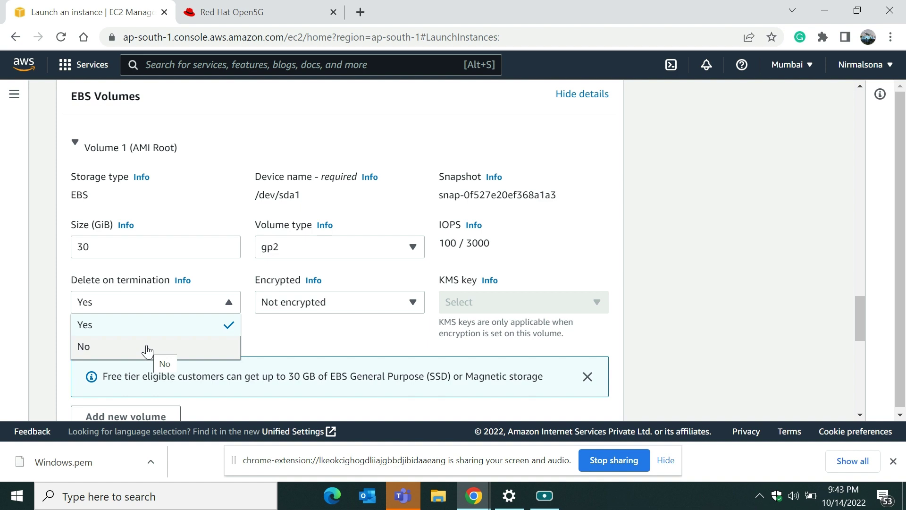
pyautogui.click(29, 261)
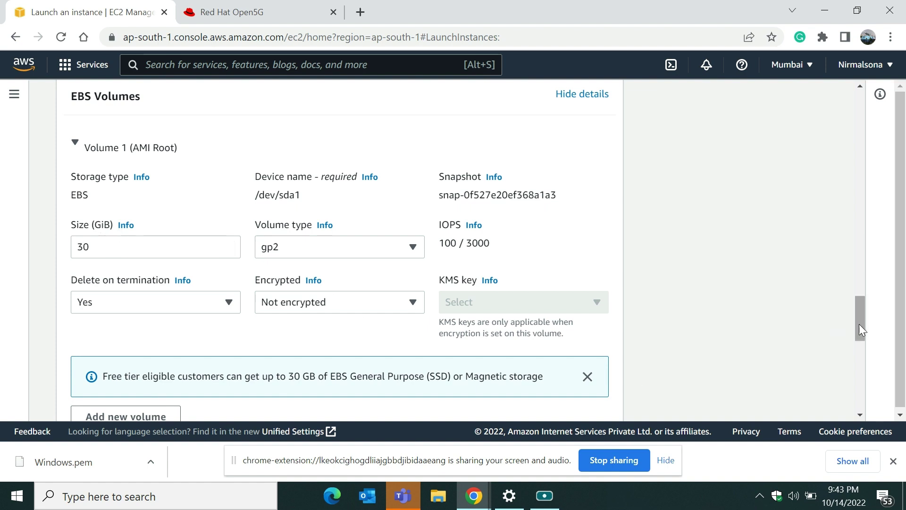
pyautogui.moveTo(861, 323); pyautogui.dragTo(859, 340)
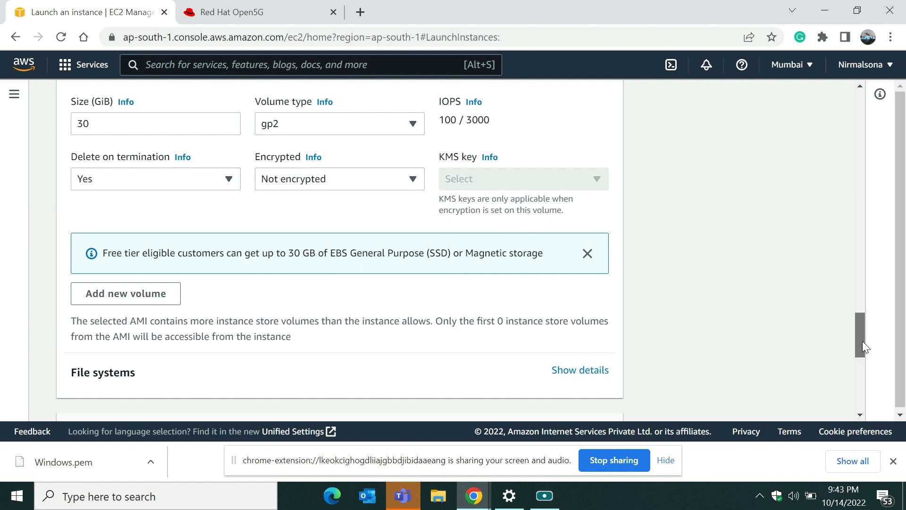
pyautogui.moveTo(862, 341); pyautogui.dragTo(856, 396)
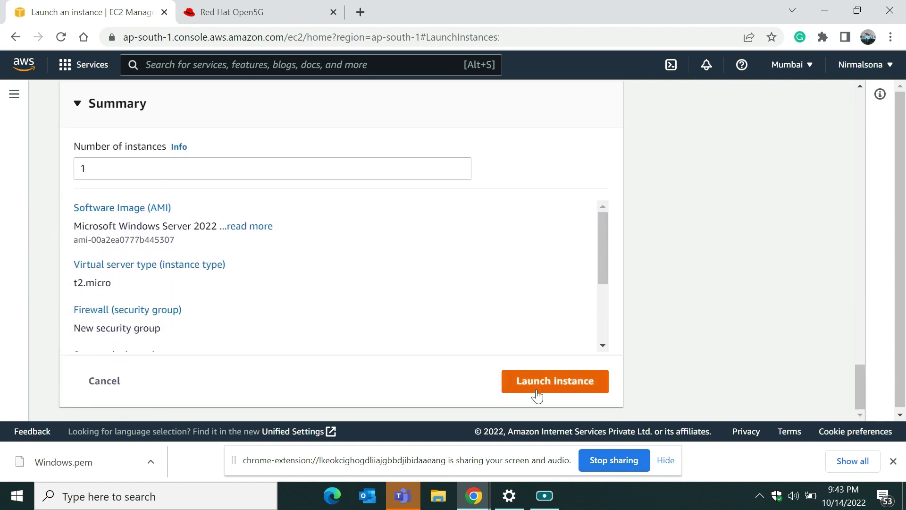
# Step: Launch the Windows Server 2022 t2.micro instance and verify each launch log step Succeeded
pyautogui.click(546, 381)
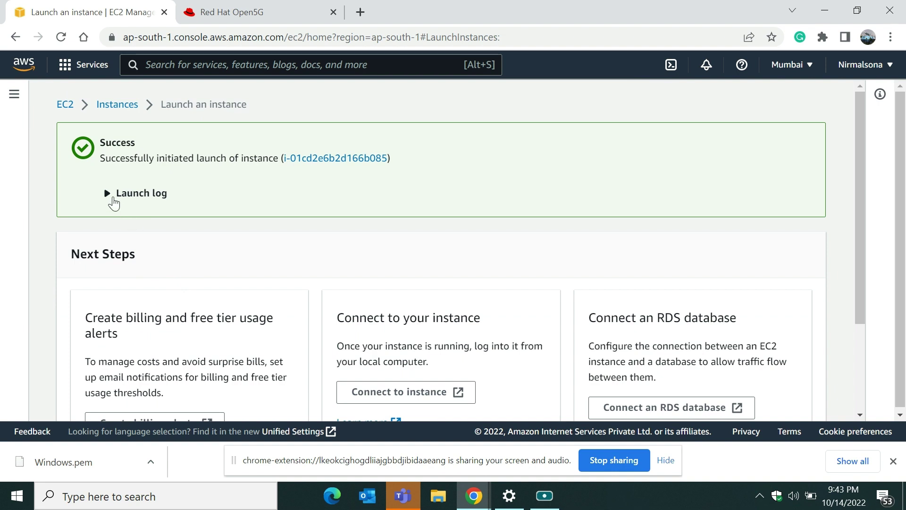
pyautogui.click(108, 198)
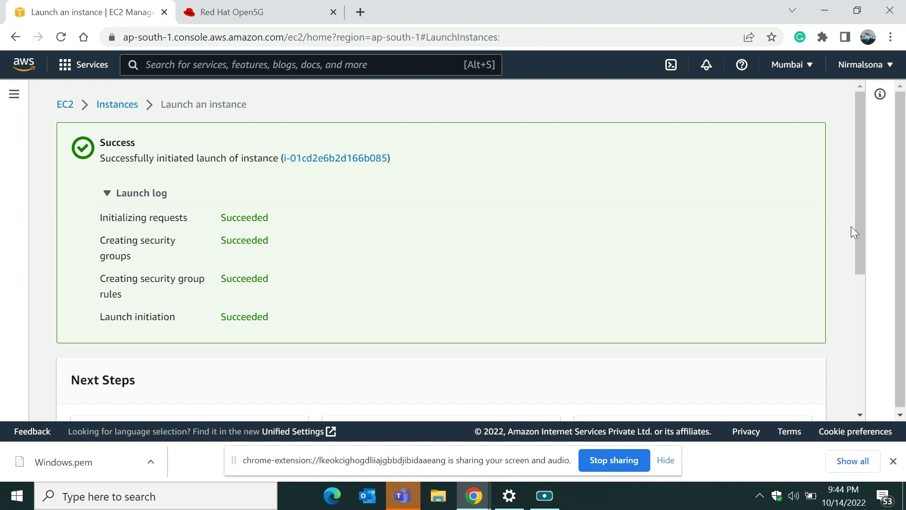
pyautogui.moveTo(858, 226); pyautogui.dragTo(859, 386)
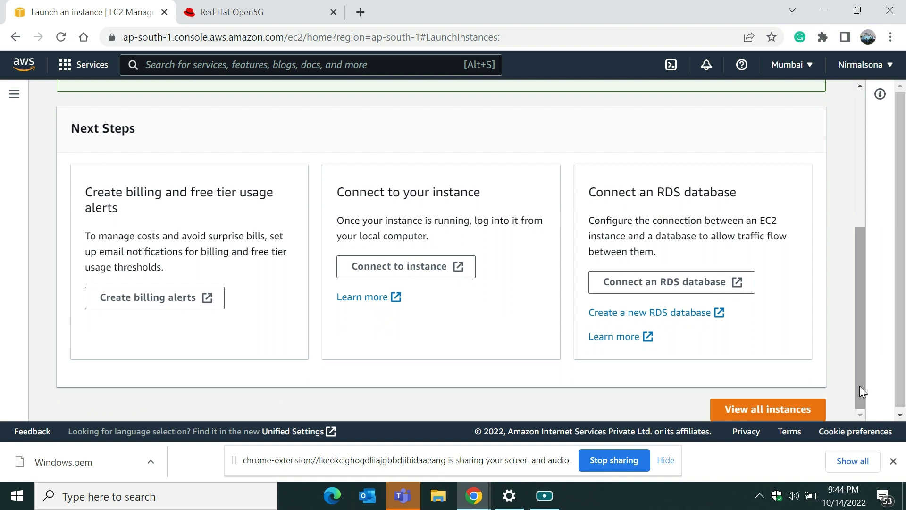
# Step: Go to the Instances list, select the running Windowsserver instance and refresh the list
pyautogui.click(765, 407)
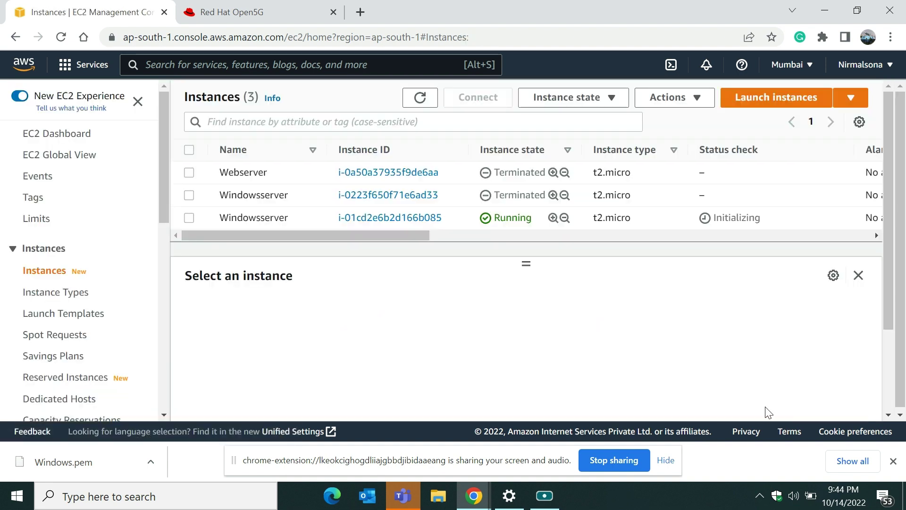
pyautogui.click(544, 495)
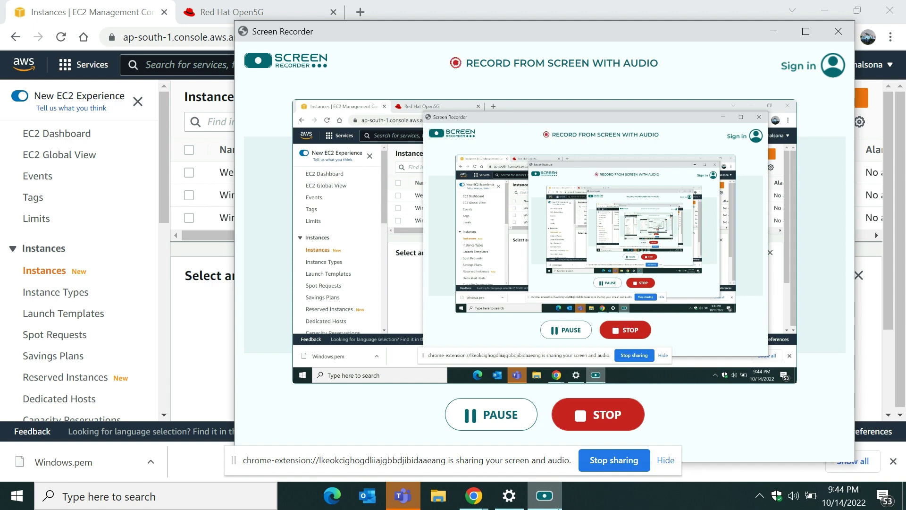
pyautogui.click(544, 495)
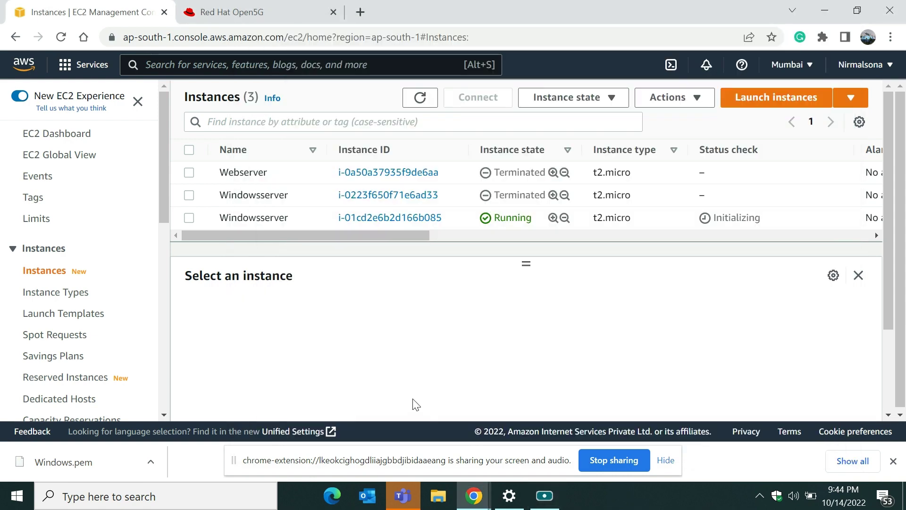
pyautogui.click(190, 218)
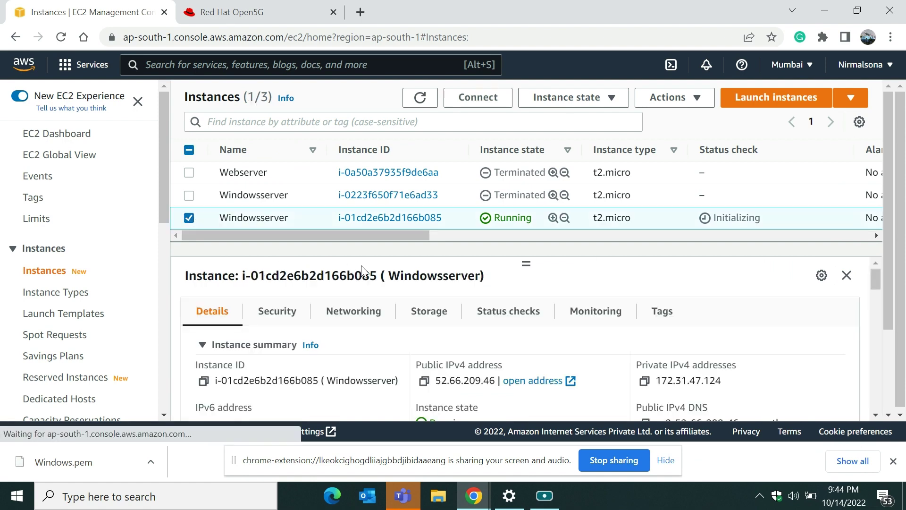
pyautogui.click(426, 107)
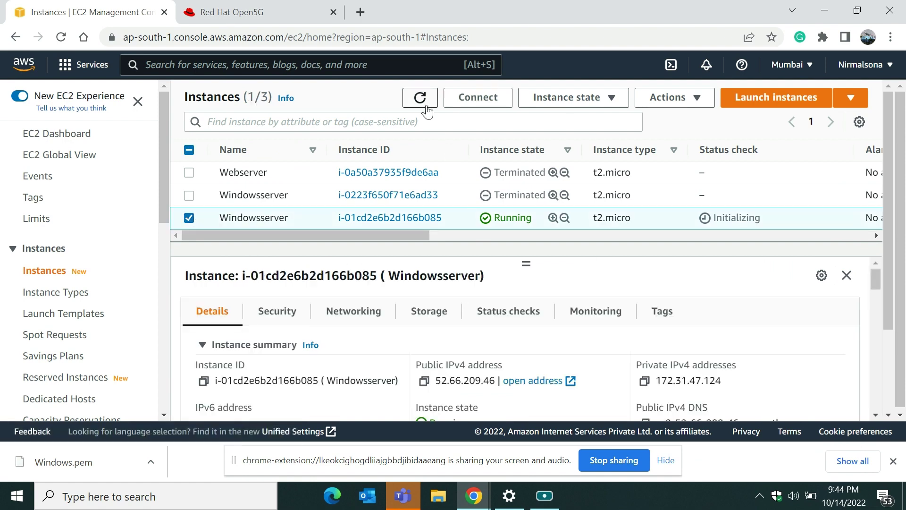
pyautogui.click(427, 107)
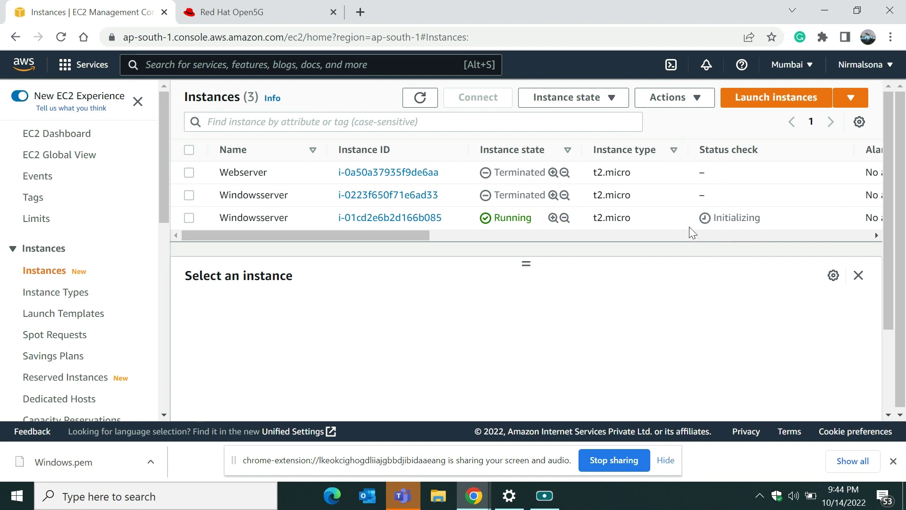
# Step: Reselect the running Windowsserver instance after refreshing and open its Connect to instance page
pyautogui.click(544, 495)
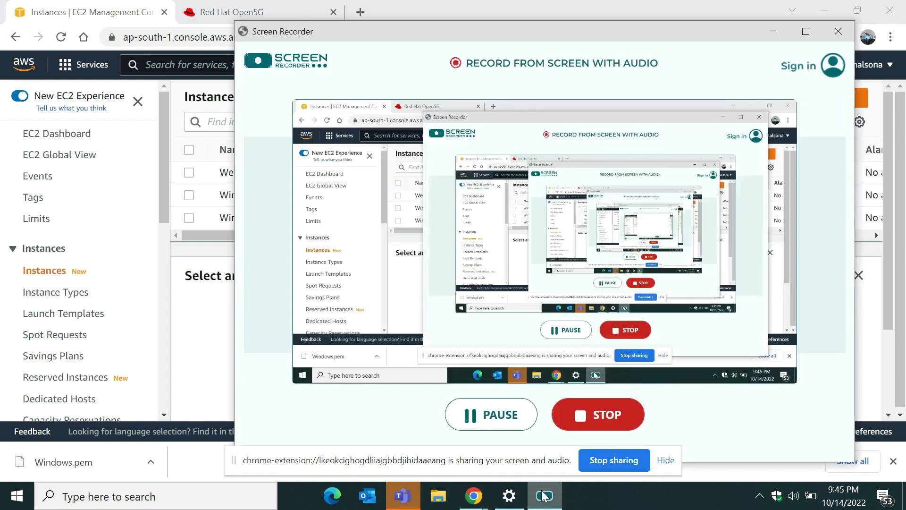
pyautogui.click(544, 496)
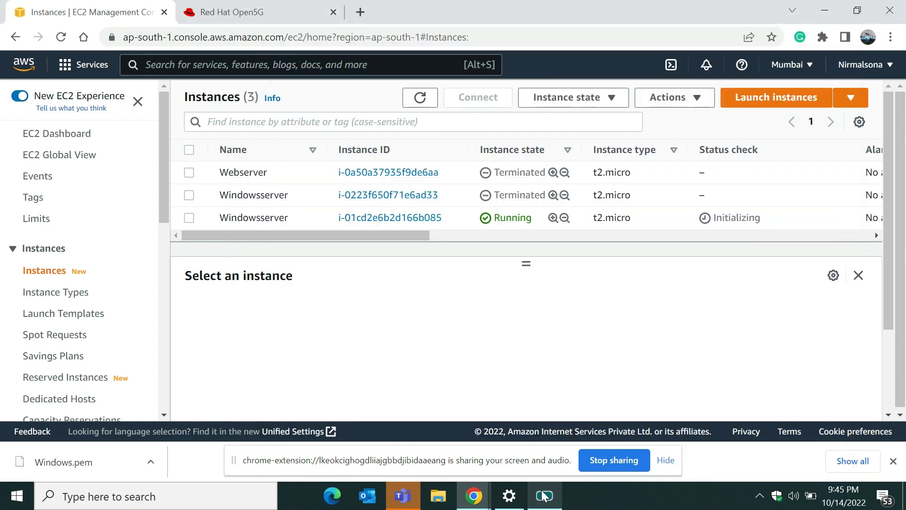
pyautogui.click(544, 496)
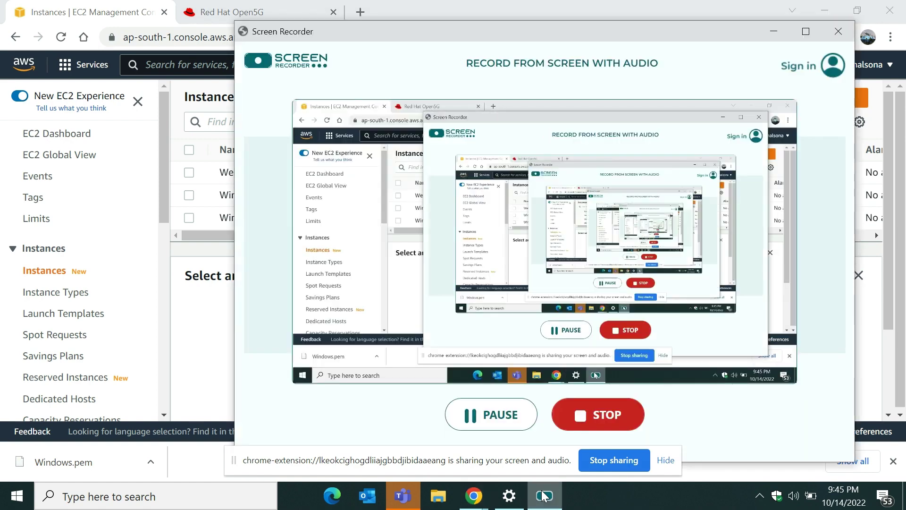
pyautogui.click(544, 496)
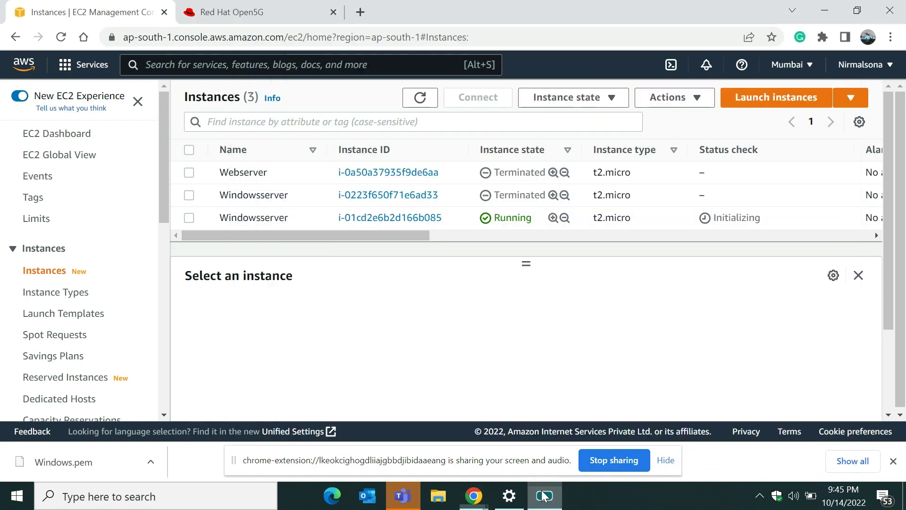
pyautogui.click(188, 217)
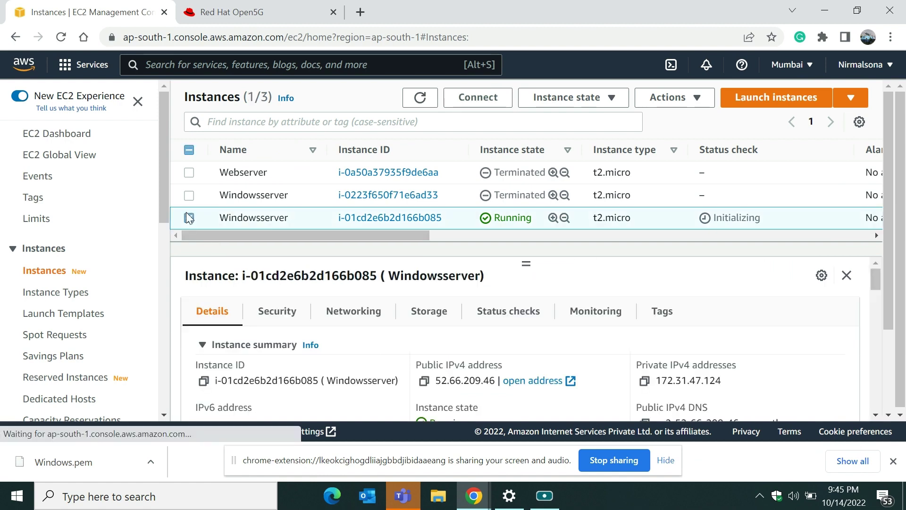
pyautogui.click(420, 98)
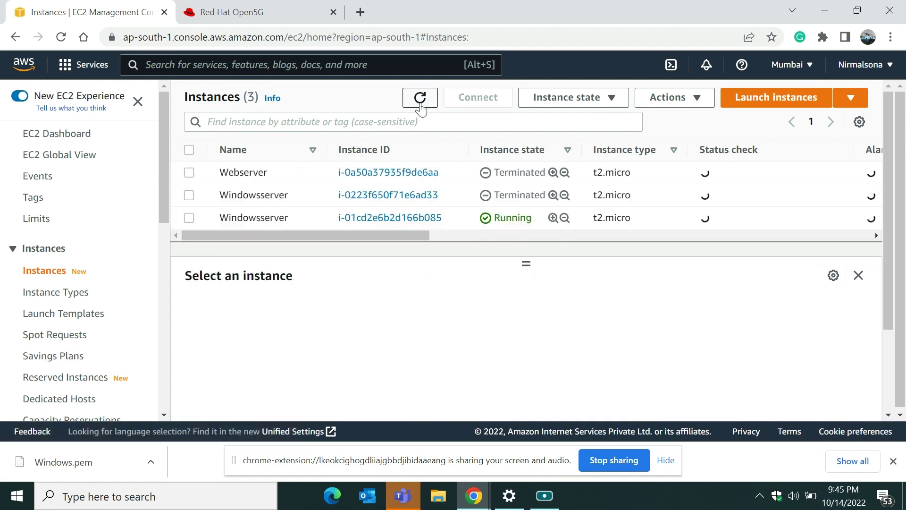
pyautogui.click(420, 98)
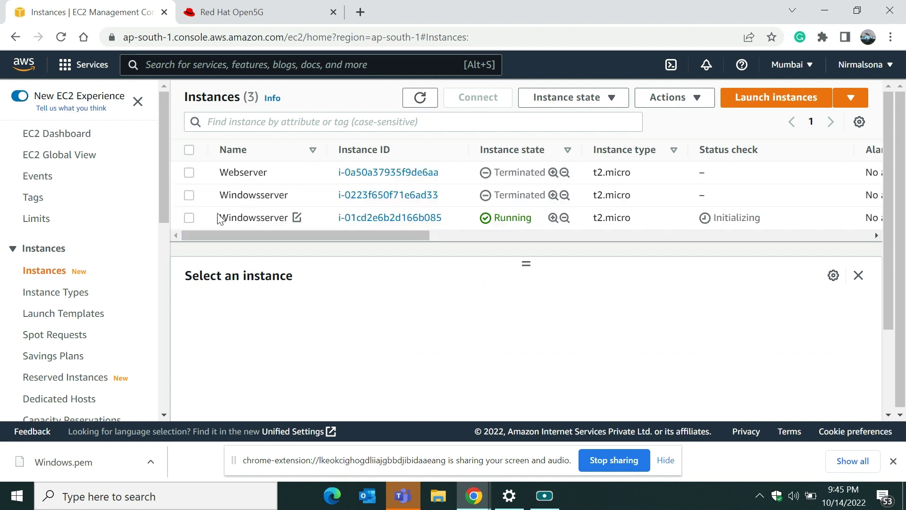
pyautogui.click(189, 218)
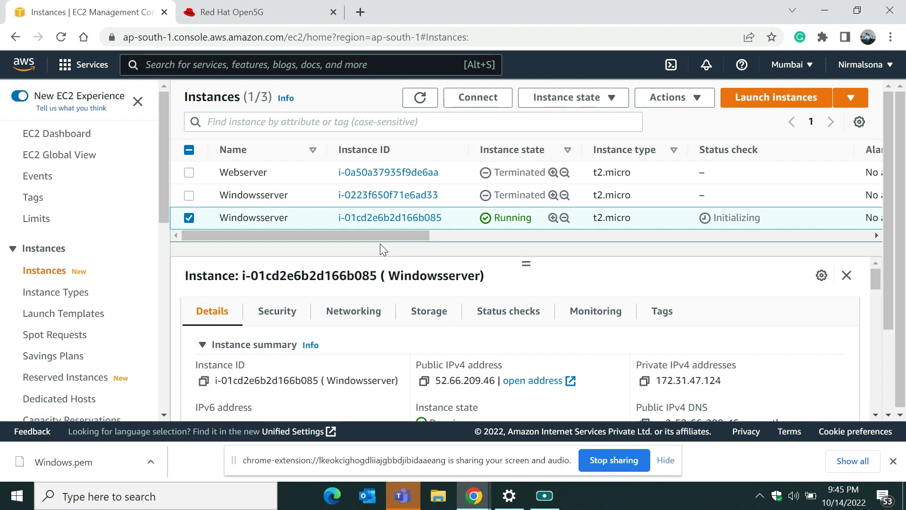
pyautogui.click(460, 96)
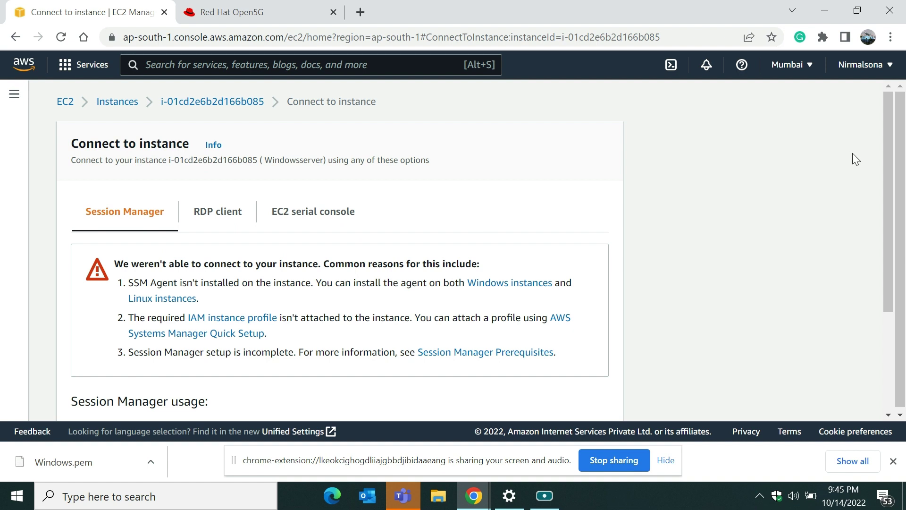
# Step: Download _Windowsserver.rdp from the RDP client option of Connect to instance
pyautogui.moveTo(887, 162); pyautogui.dragTo(877, 195)
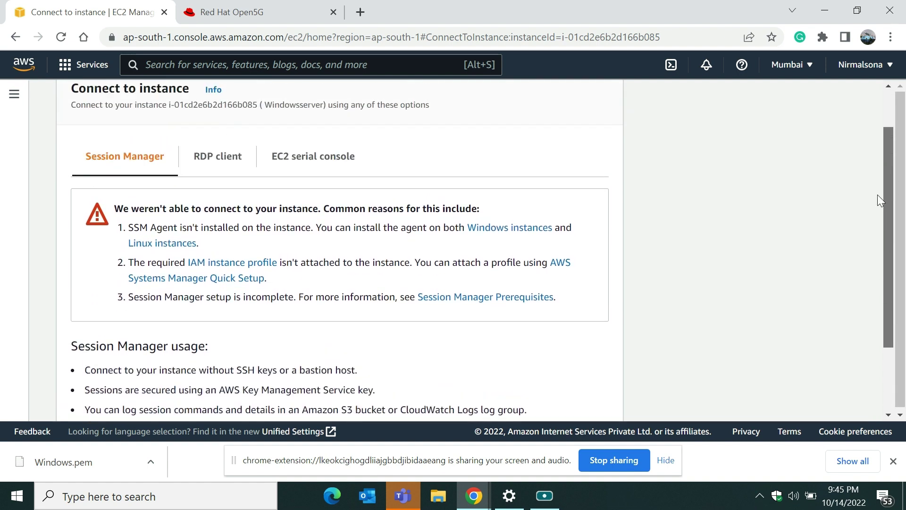
pyautogui.click(224, 163)
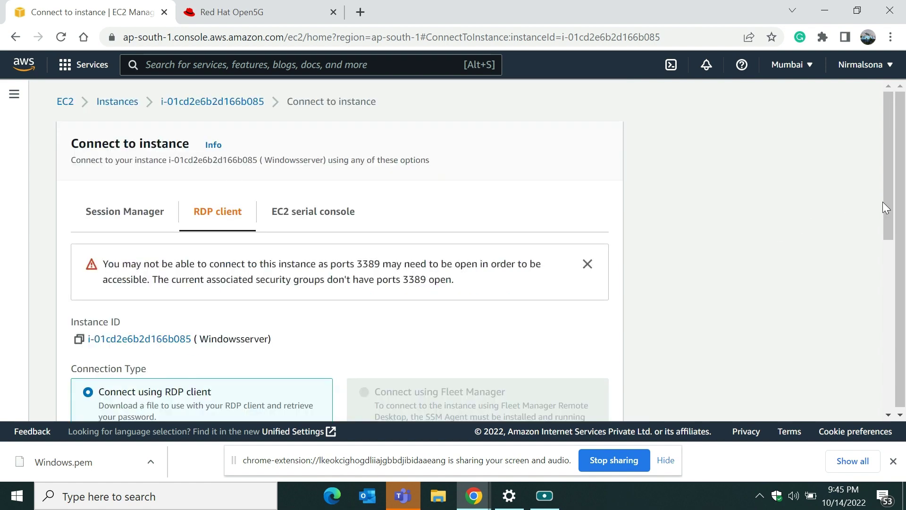
pyautogui.moveTo(886, 203); pyautogui.dragTo(880, 304)
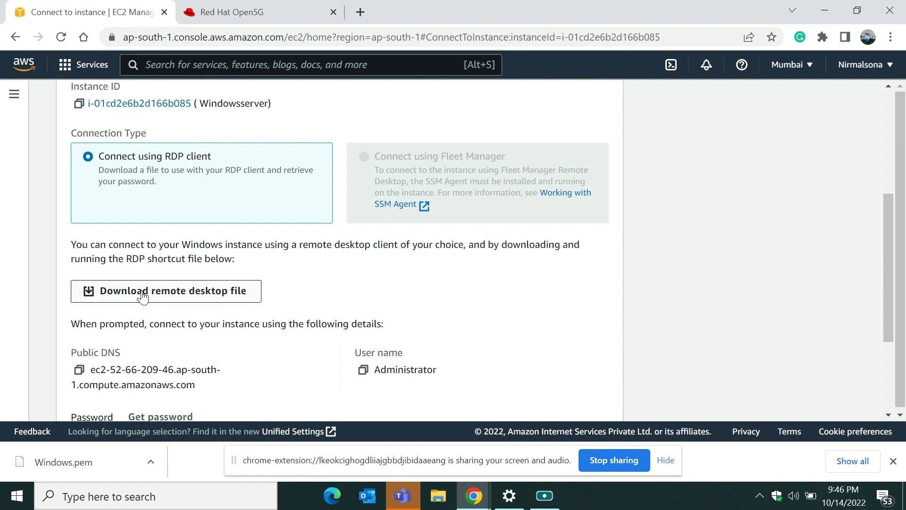
pyautogui.click(229, 296)
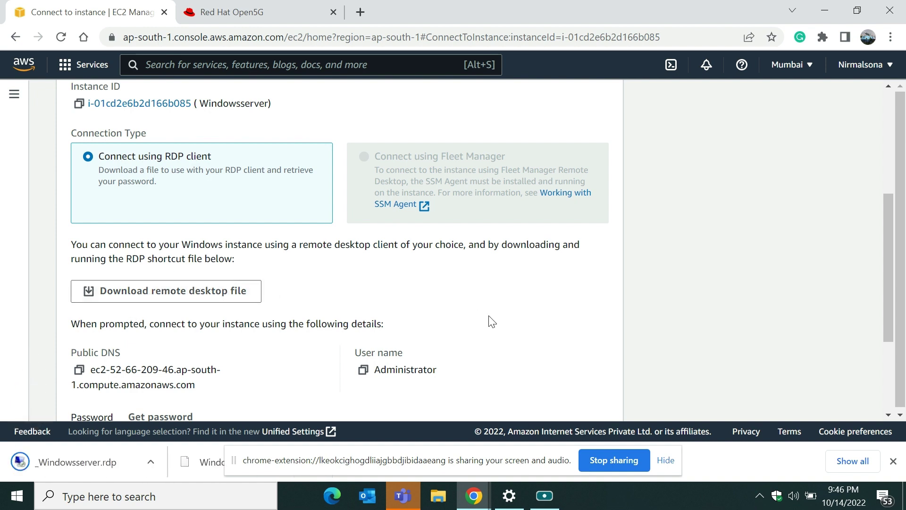
pyautogui.scroll(-3, 889, 262)
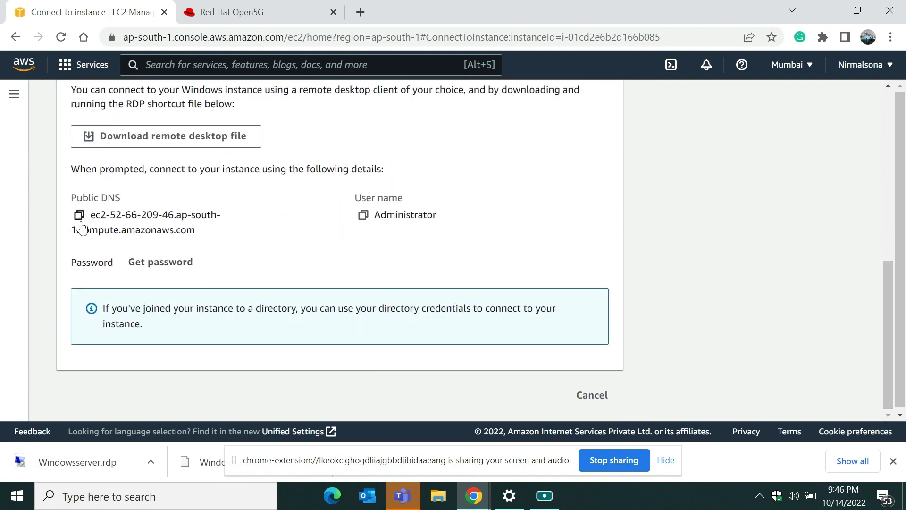
# Step: Decrypt the Windows administrator password by uploading the Windows.pem key pair file from Downloads
pyautogui.click(162, 263)
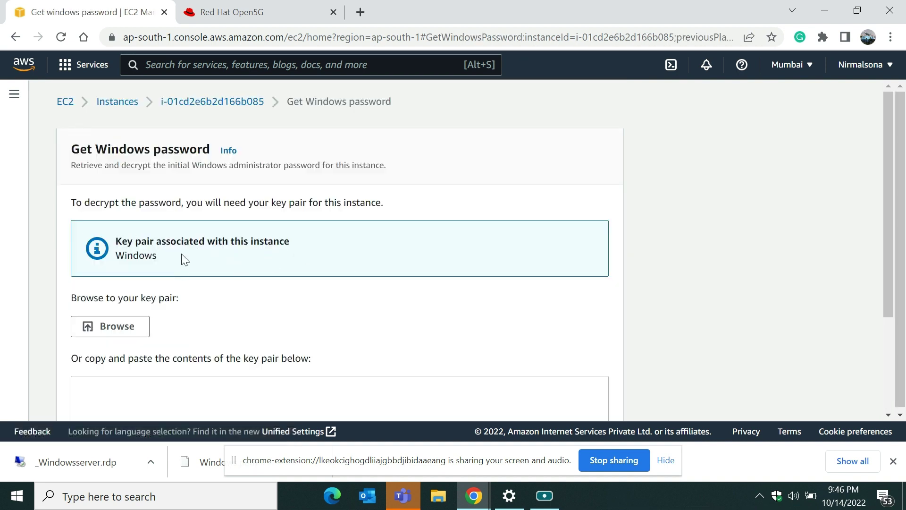
pyautogui.click(132, 328)
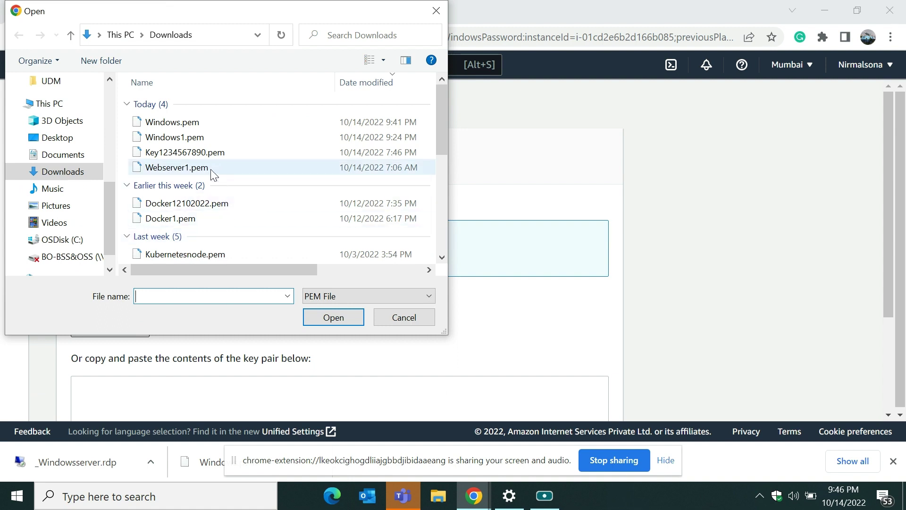
pyautogui.click(170, 121)
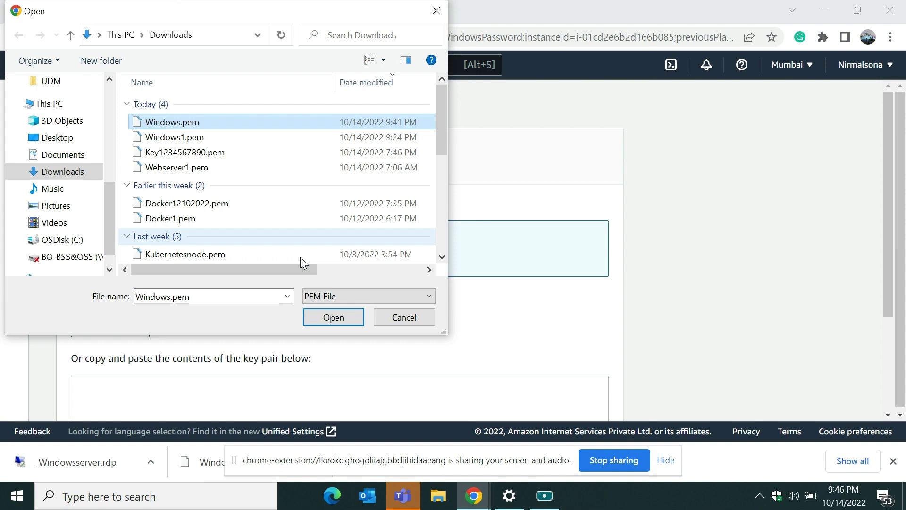
pyautogui.click(319, 316)
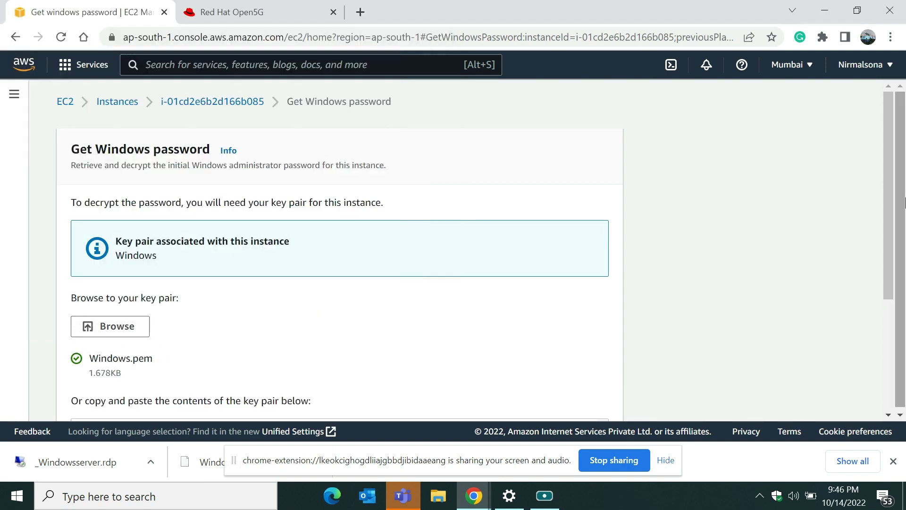
pyautogui.moveTo(886, 209); pyautogui.dragTo(870, 350)
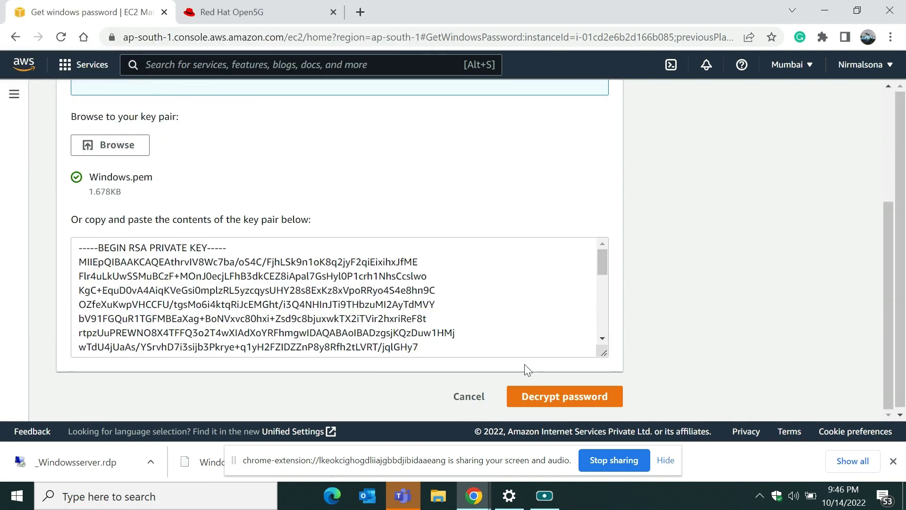
pyautogui.click(535, 397)
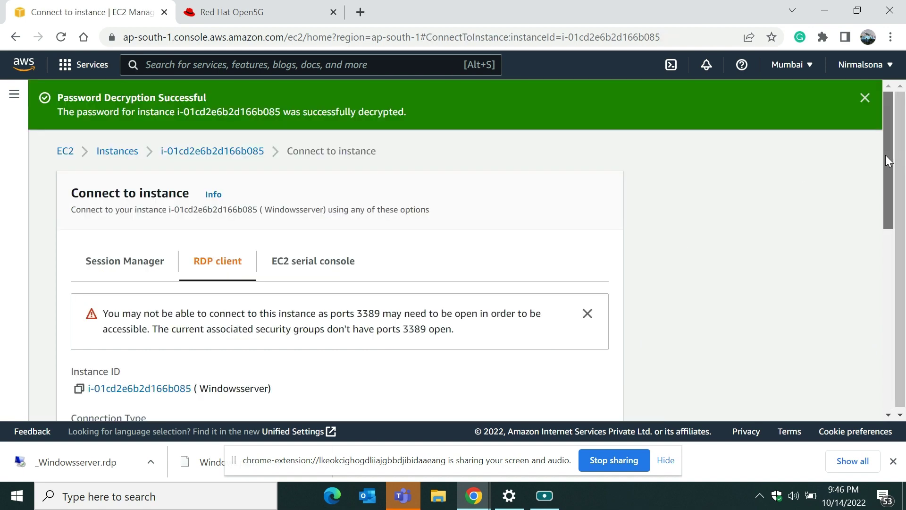
# Step: Copy the decrypted Administrator password, then go back to the Instances list
pyautogui.moveTo(885, 154); pyautogui.dragTo(868, 274)
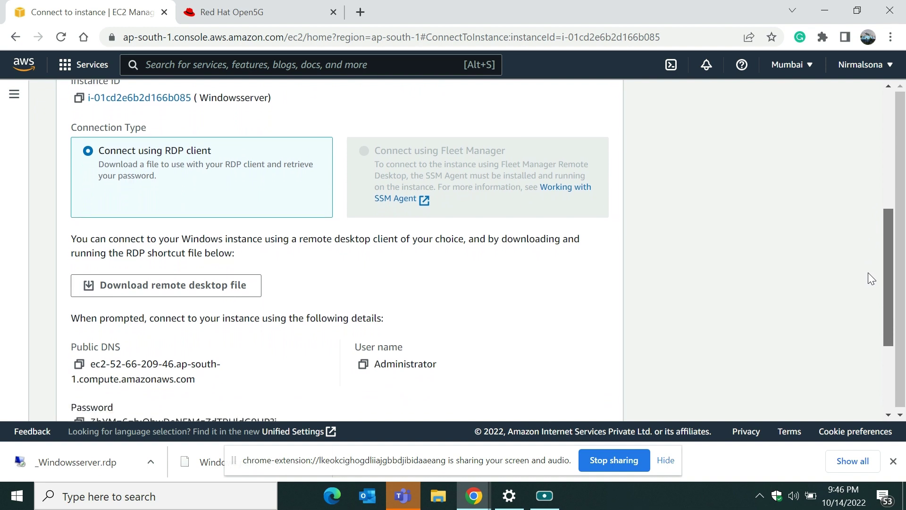
pyautogui.moveTo(868, 272); pyautogui.dragTo(869, 289)
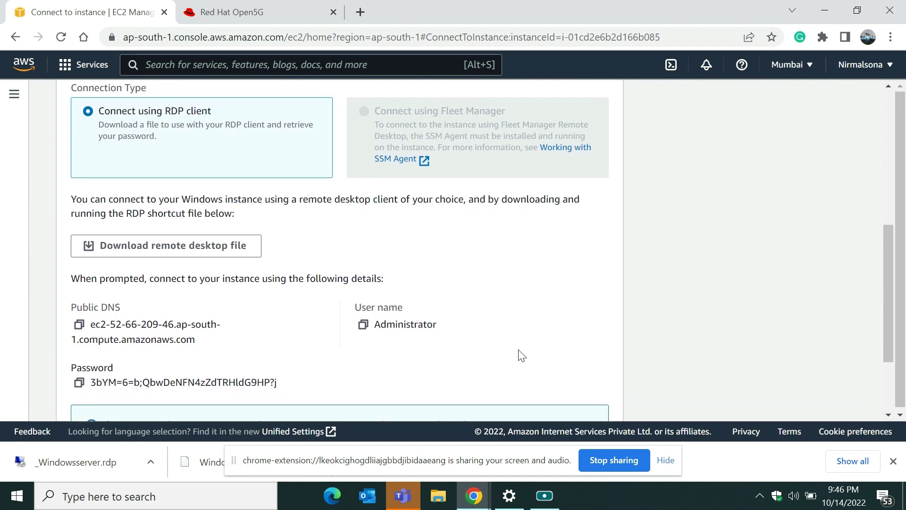
pyautogui.click(79, 383)
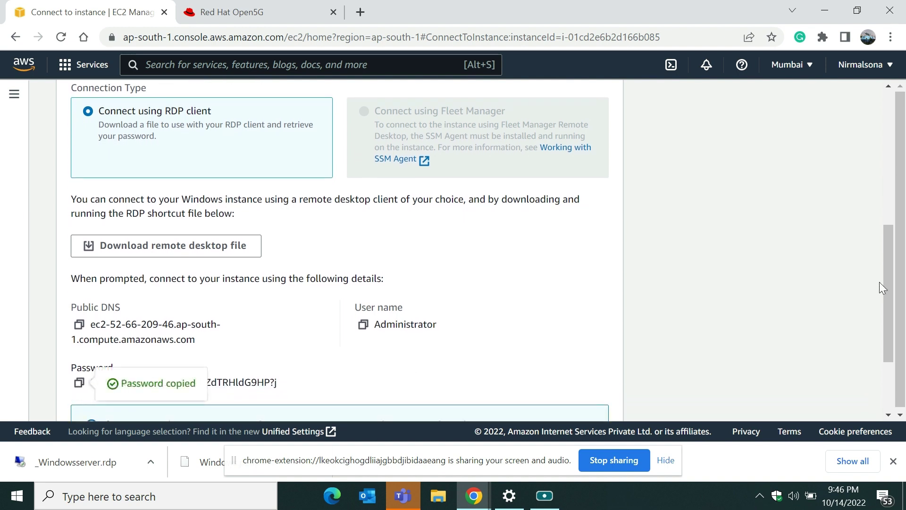
pyautogui.scroll(7, 888, 296)
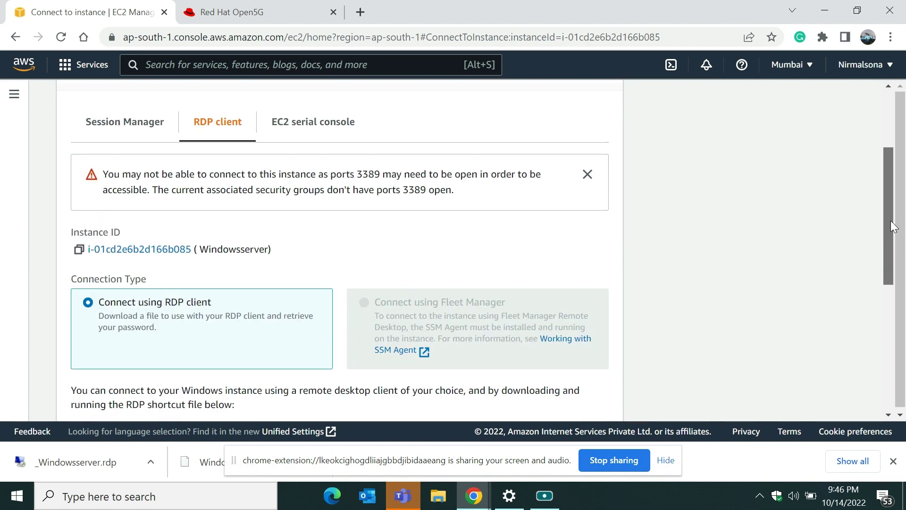
pyautogui.click(117, 152)
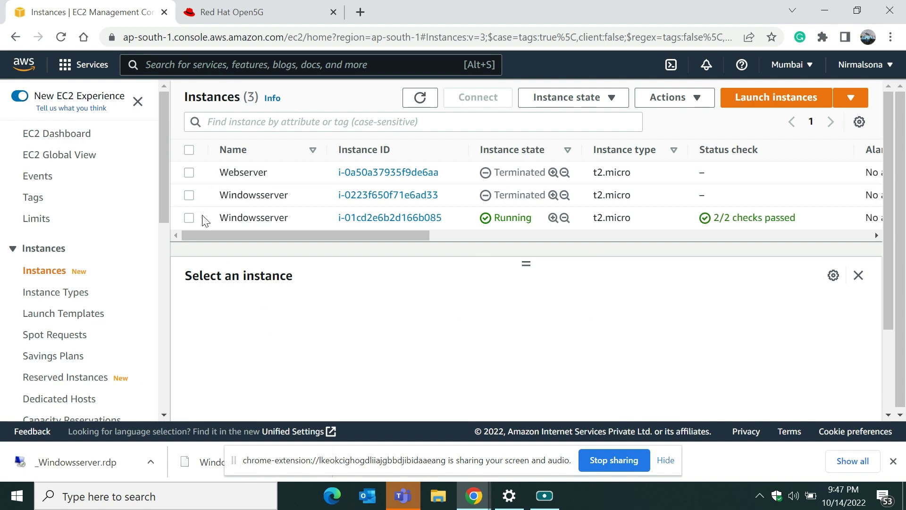
# Step: Refresh the Instances list and select the running Windowsserver instance
pyautogui.click(189, 217)
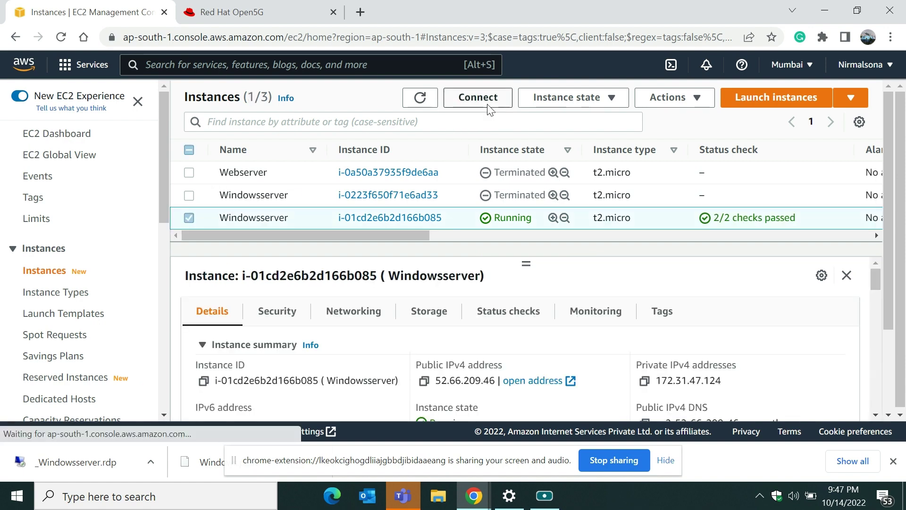
pyautogui.click(420, 99)
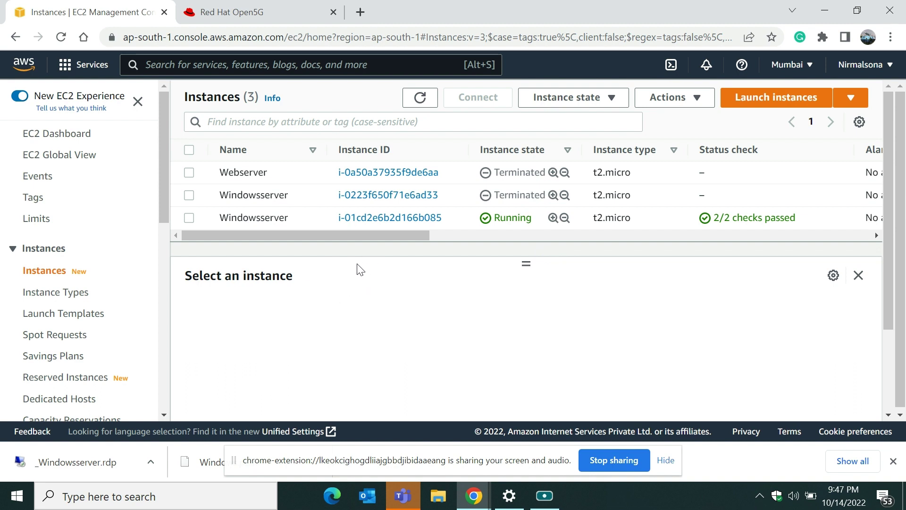
pyautogui.click(189, 218)
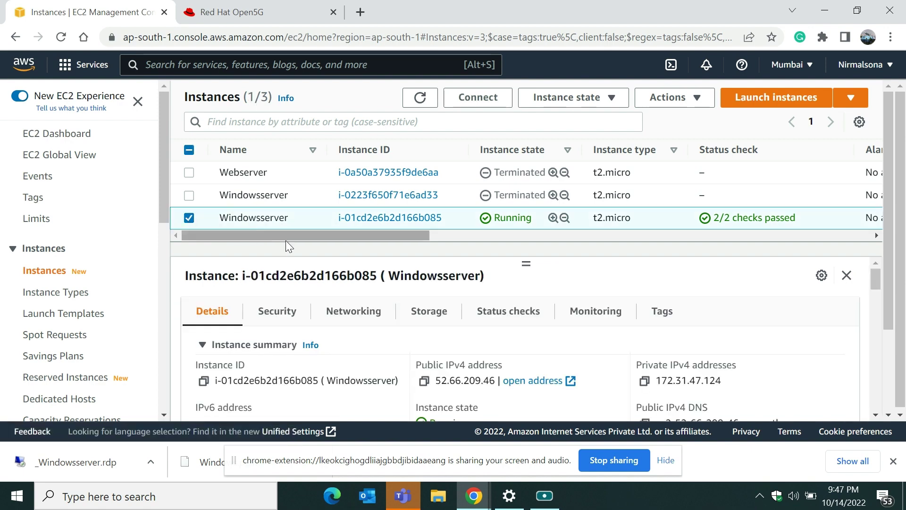
# Step: Review Windowsserver's RDP client connection details, then open the downloaded _Windowsserver.rdp file
pyautogui.click(474, 108)
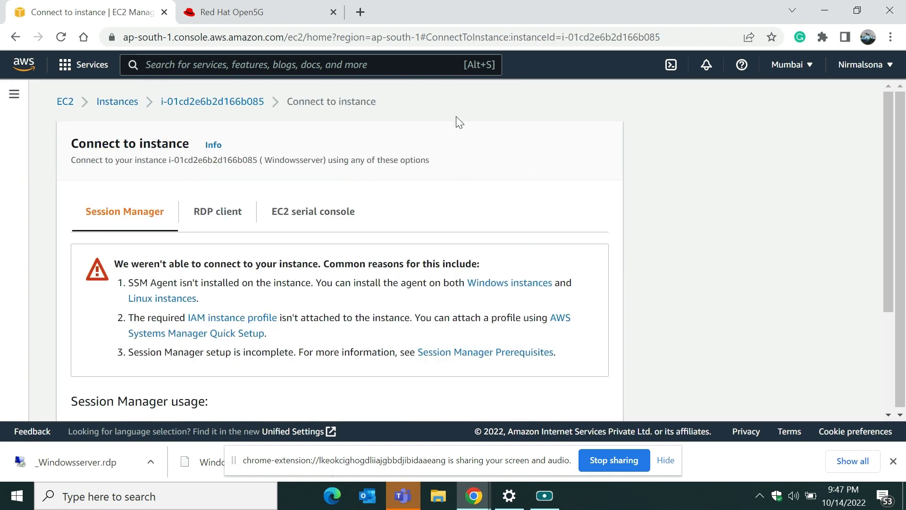
pyautogui.click(239, 214)
pyautogui.moveTo(888, 178); pyautogui.dragTo(865, 104)
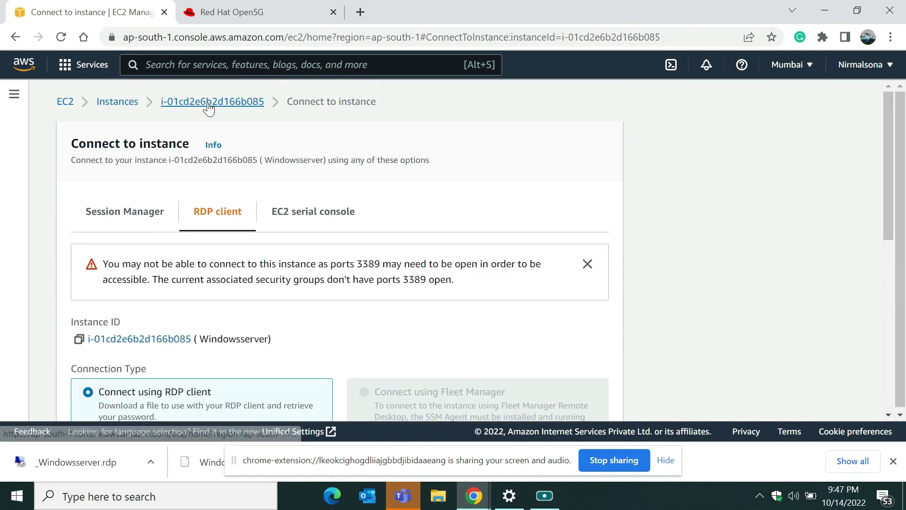
pyautogui.click(117, 102)
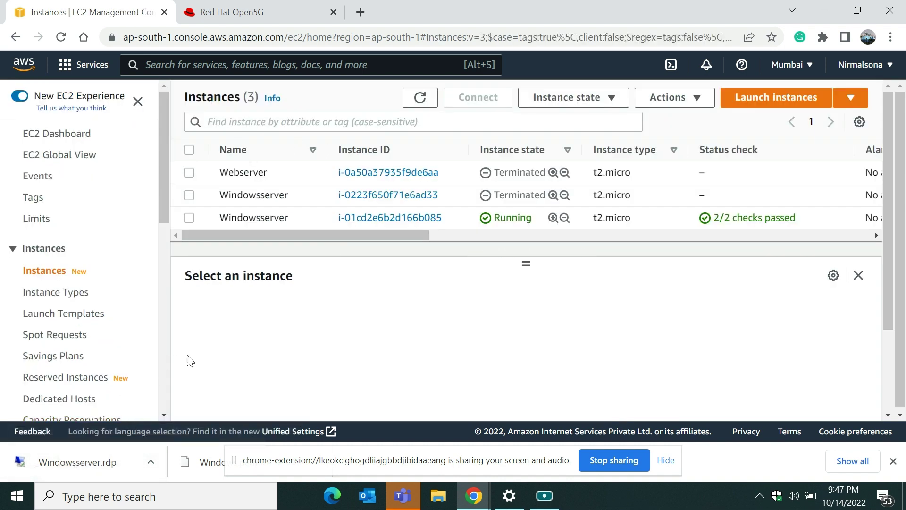
pyautogui.click(99, 465)
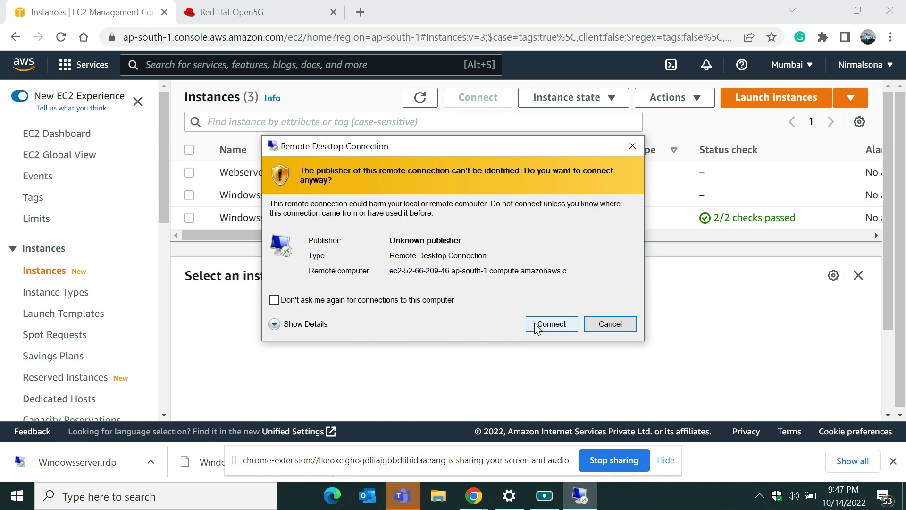
# Step: Connect despite the unknown publisher, sign in with the pasted password, and accept the certificate
pyautogui.click(535, 324)
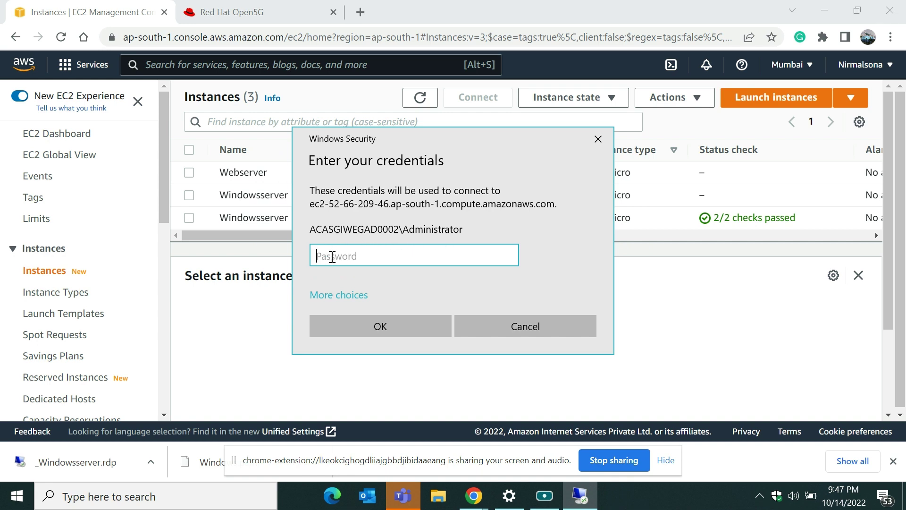
pyautogui.hotkey('ctrl', 'v')
pyautogui.press('Return')
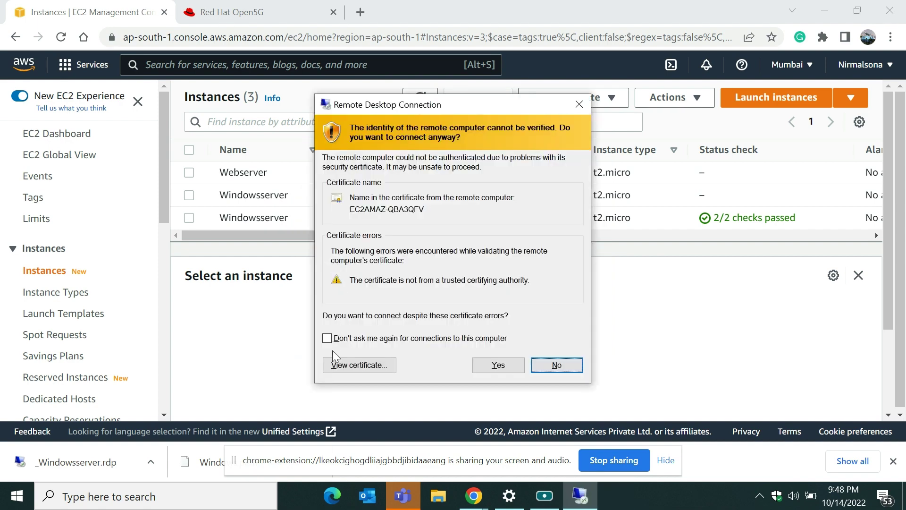
pyautogui.click(495, 366)
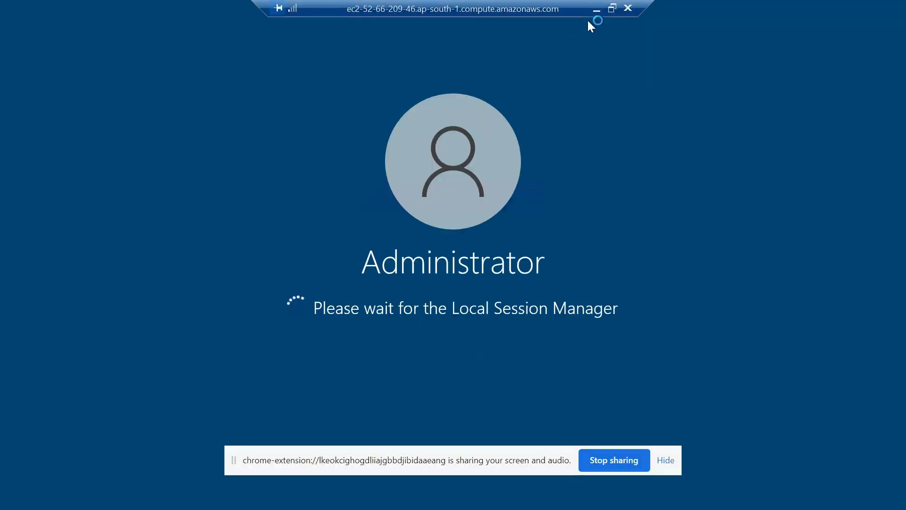
# Step: Minimize the remote session, review Windowsserver's instance details, then restore the Remote Desktop session
pyautogui.click(595, 14)
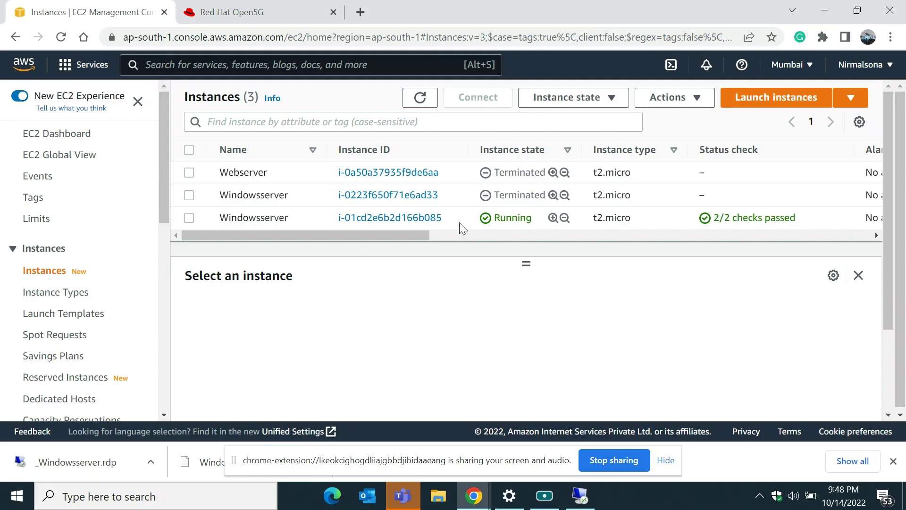
pyautogui.click(189, 218)
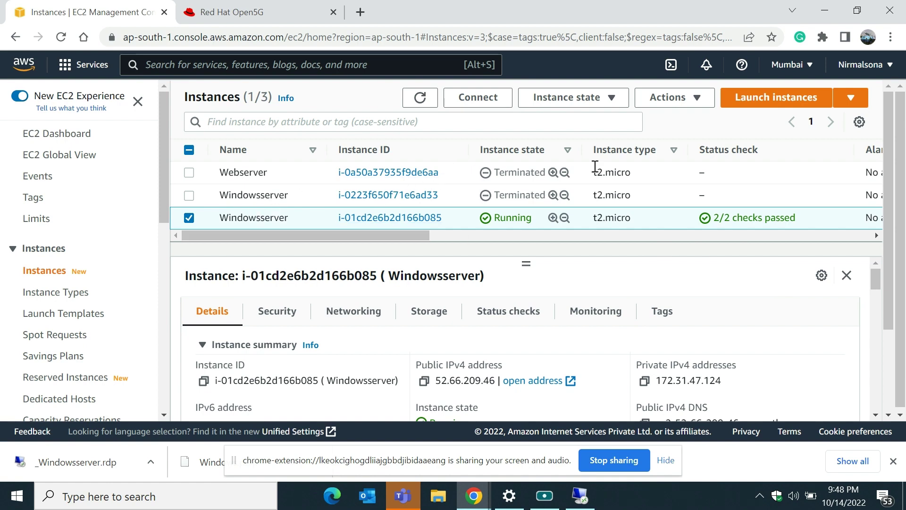
pyautogui.moveTo(875, 278); pyautogui.dragTo(868, 287)
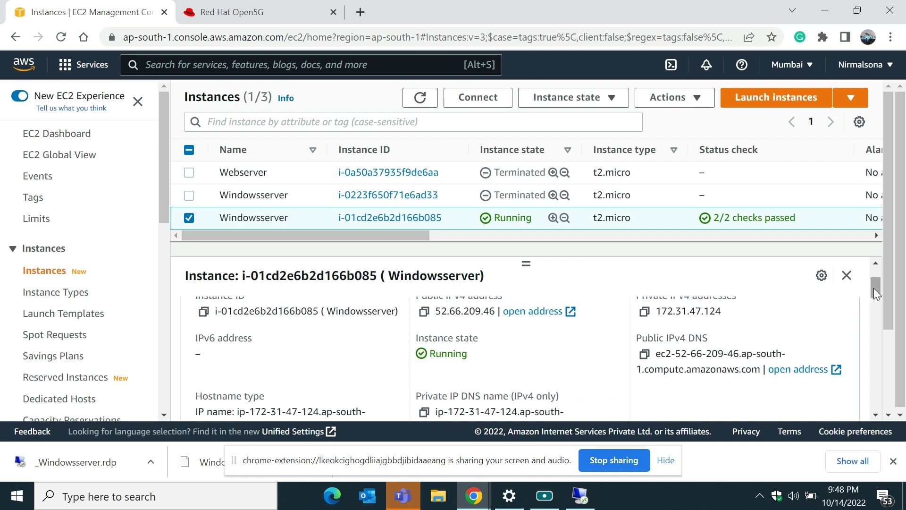
pyautogui.moveTo(875, 288); pyautogui.dragTo(873, 283)
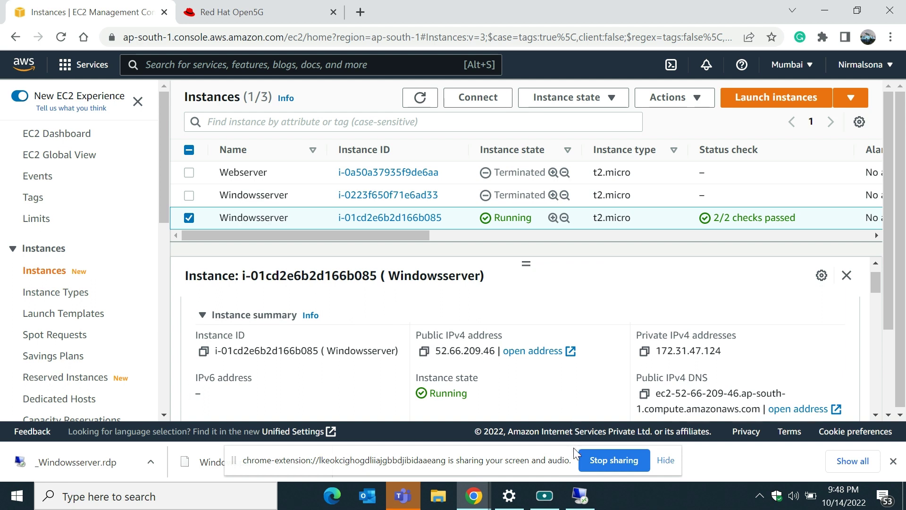
pyautogui.moveTo(578, 494)
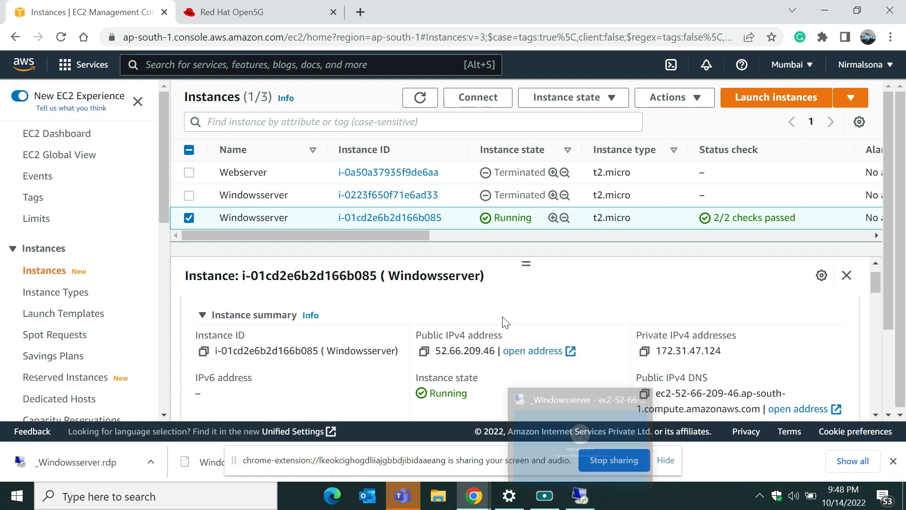
pyautogui.click(578, 496)
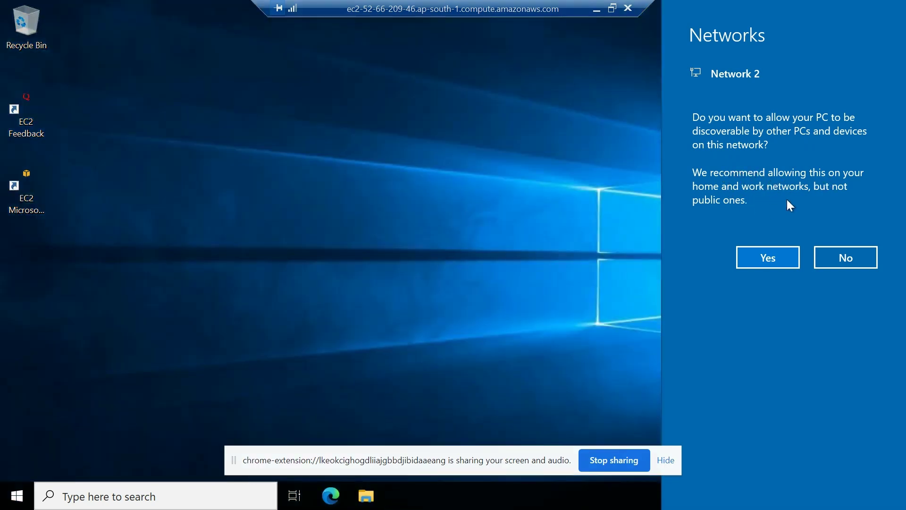
# Step: Answer No to network discoverability on the server, then launch Microsoft Edge from the Start menu
pyautogui.click(835, 259)
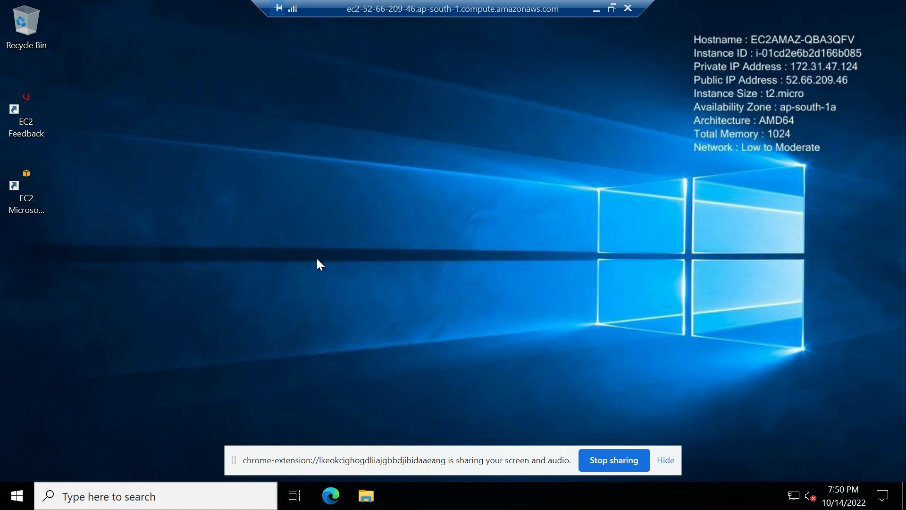
pyautogui.click(15, 495)
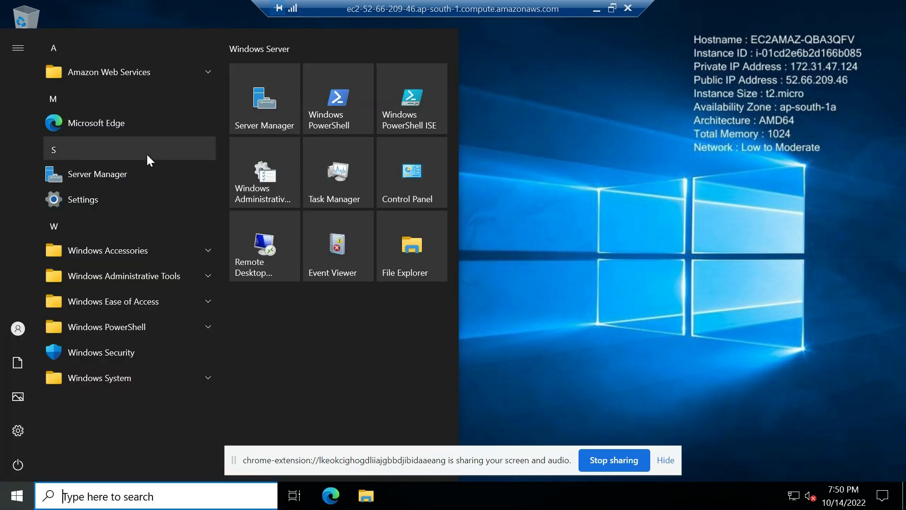
pyautogui.click(116, 134)
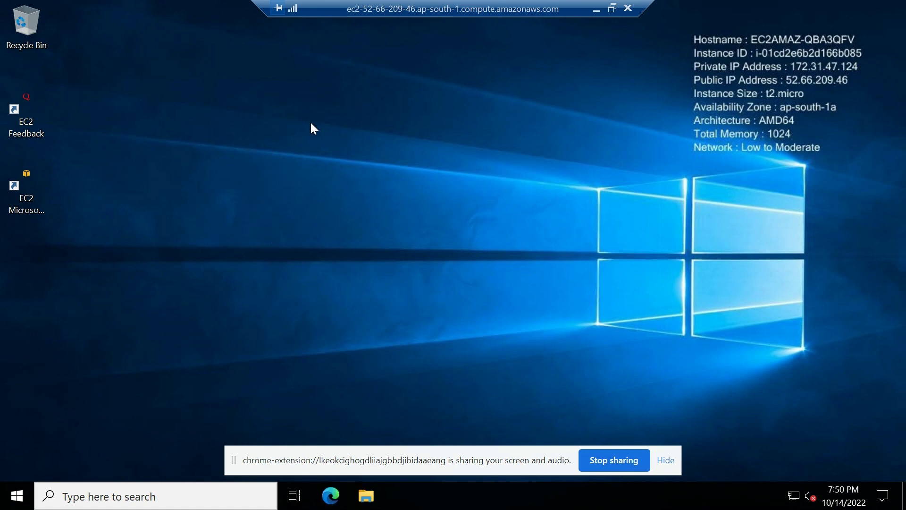
# Step: Bring up the Edge window and go to Google using the suggestion for 'GOO'
pyautogui.click(335, 500)
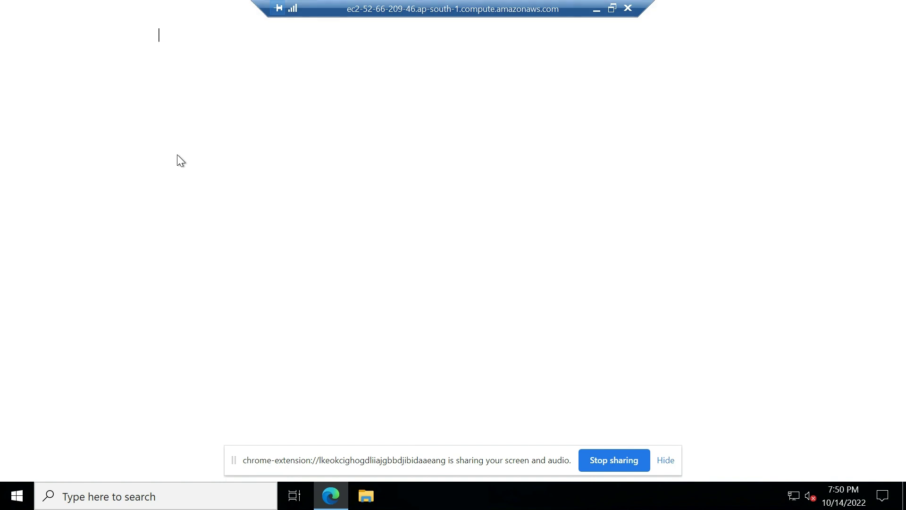
pyautogui.write('GOO')
pyautogui.click(154, 92)
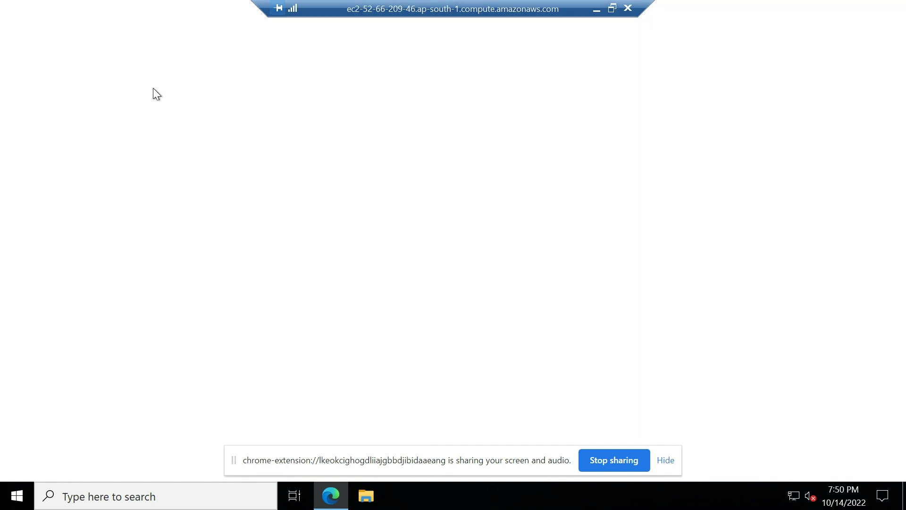